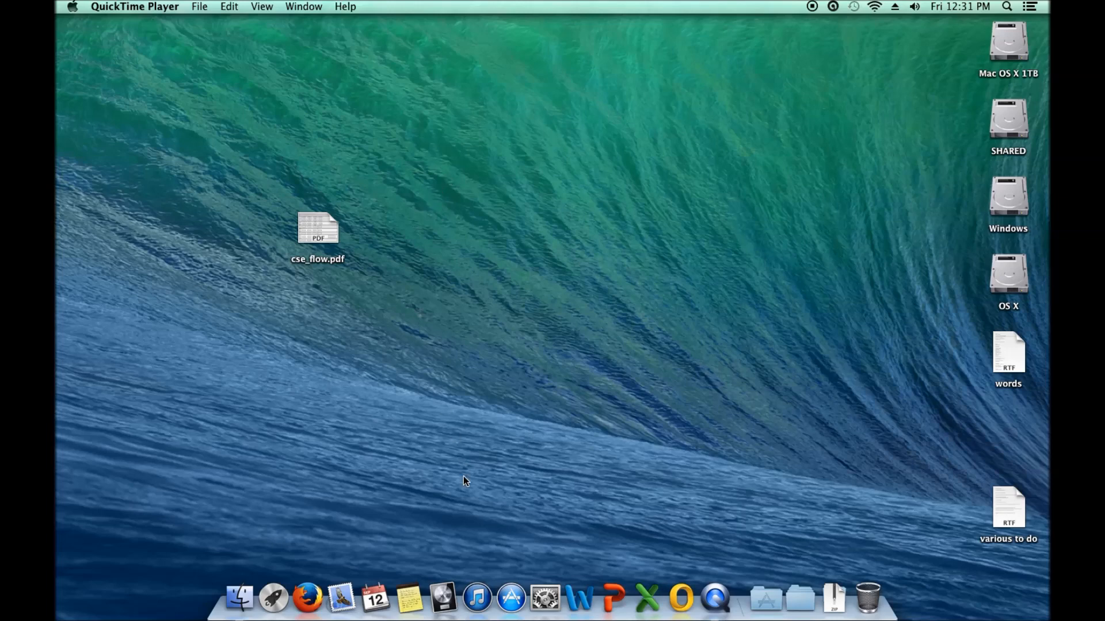
Open Logic Pro X and create a new project from the Electronic template.
click(446, 595)
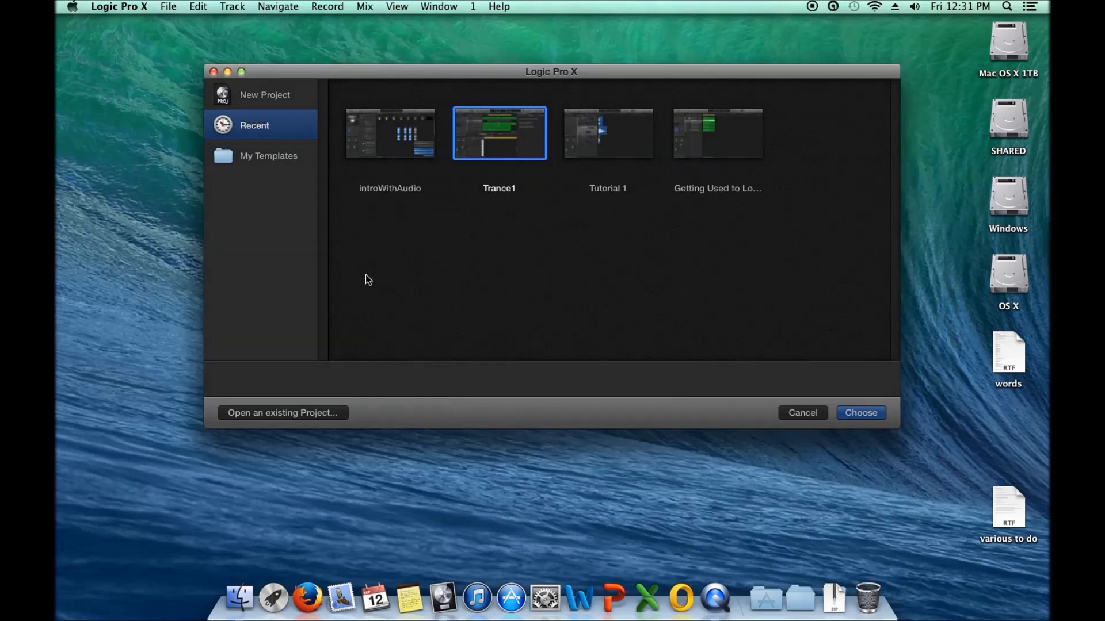
click(271, 96)
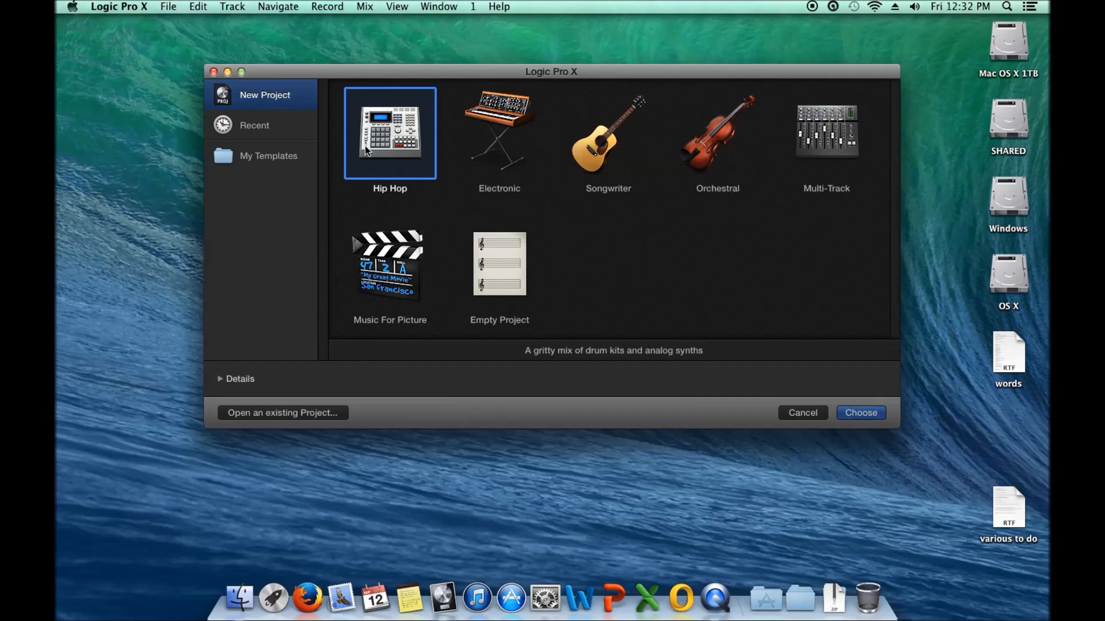
double_click(497, 150)
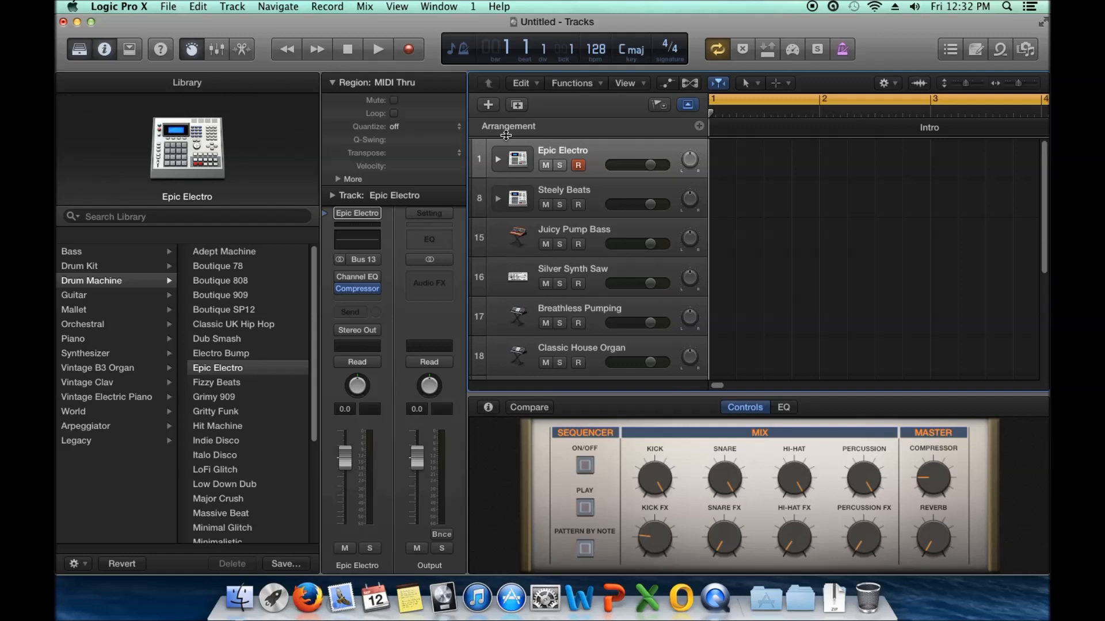
Clear the workspace by hiding the Library, collapsing the Region inspector and hiding the Smart Controls.
click(79, 51)
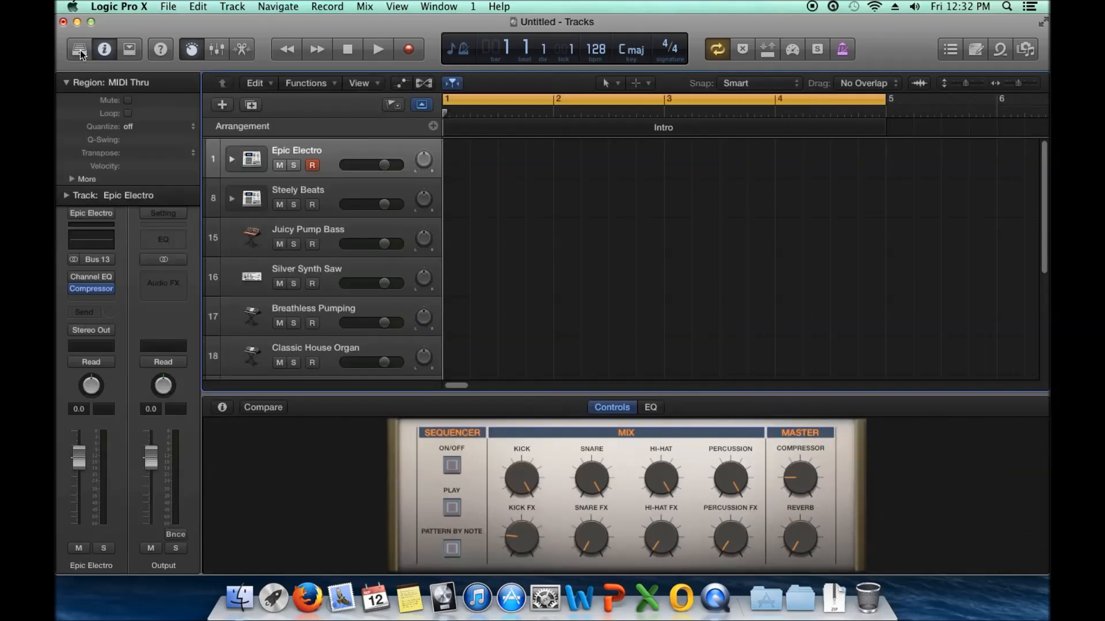
click(67, 82)
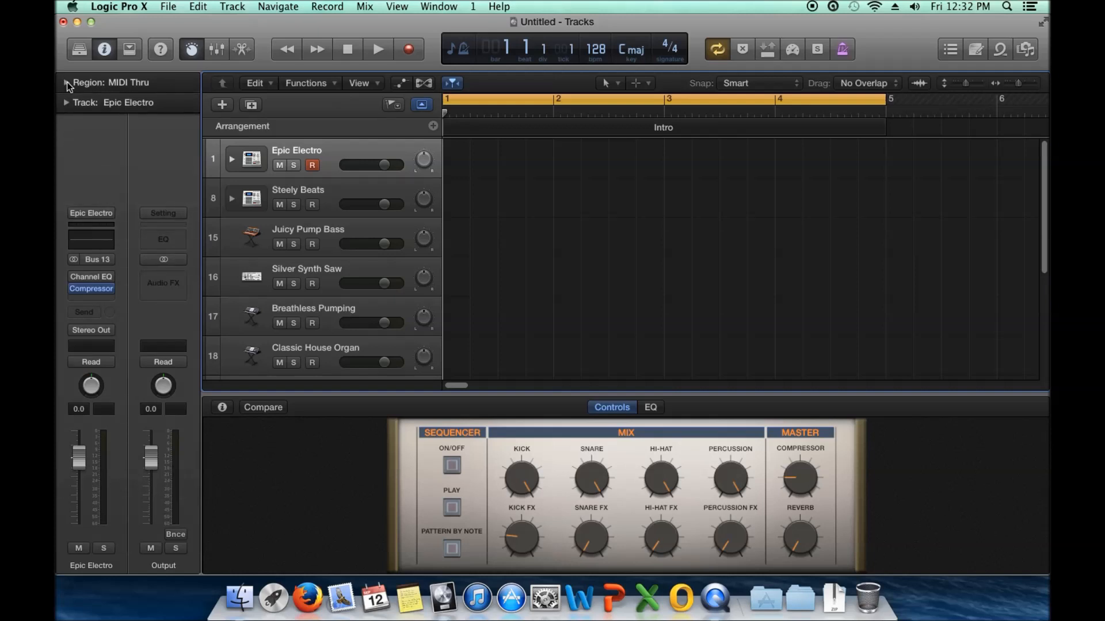
click(617, 408)
click(614, 371)
key(b)
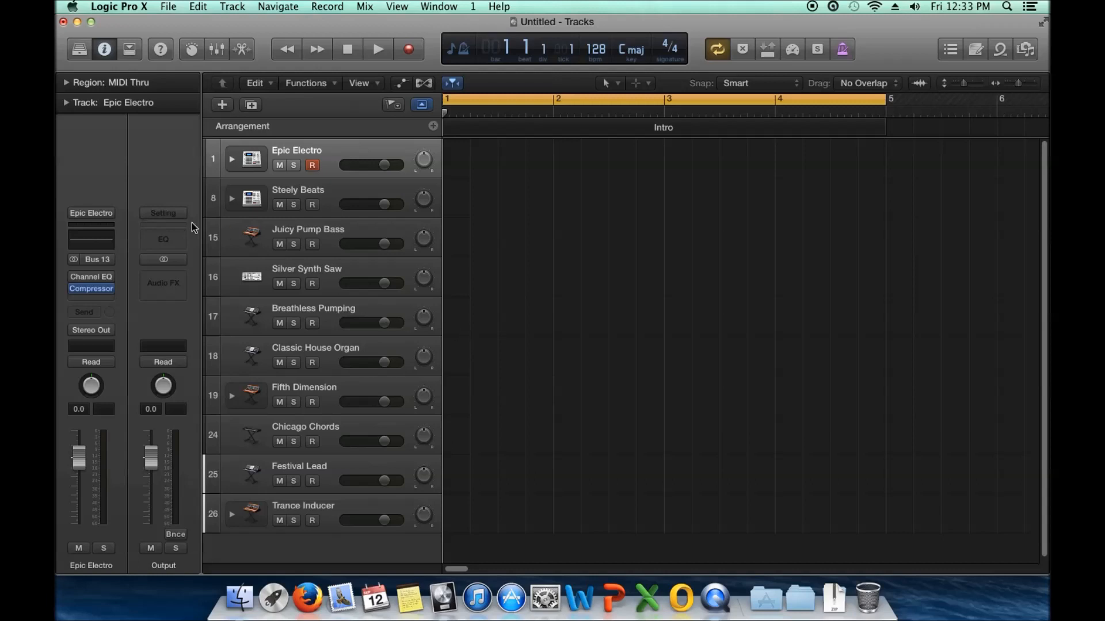
Compare the channel strip effects of the tracks from Steely Beats down to Fifth Dimension.
mouse_move(92, 275)
click(327, 193)
click(327, 233)
click(327, 271)
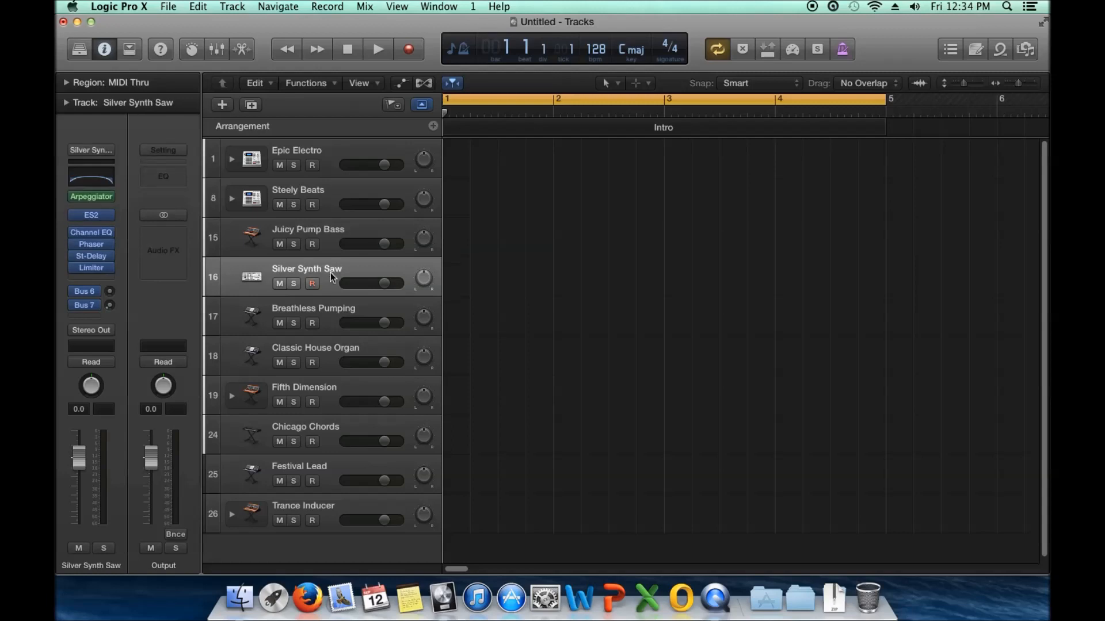
click(334, 318)
click(321, 348)
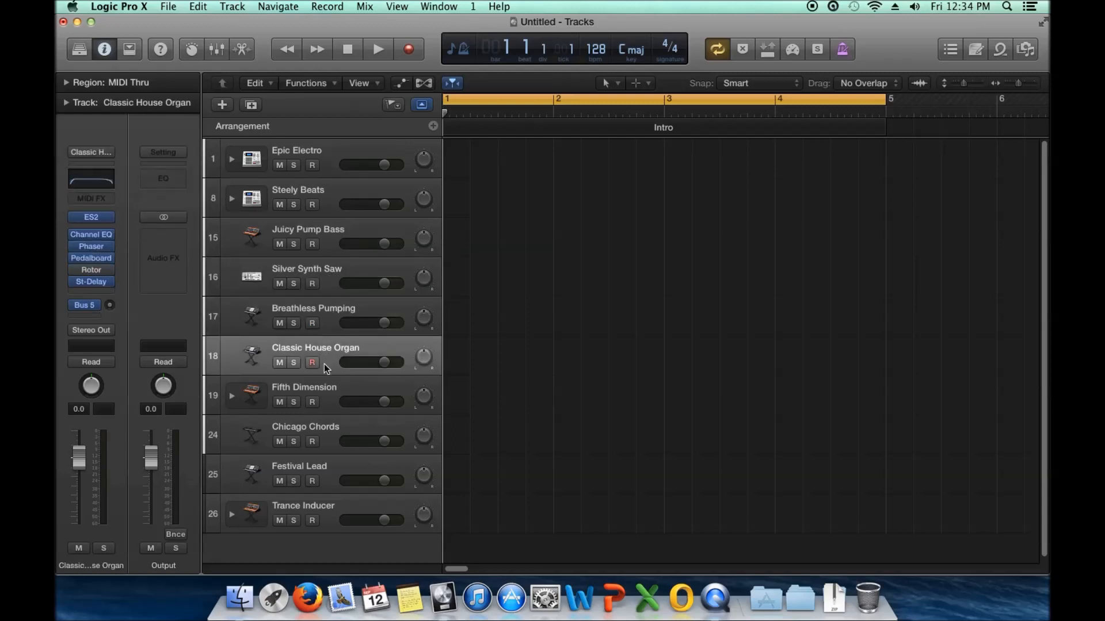
click(323, 388)
Review the instruments again from Epic Electro down to the Arp Layer inside Fifth Dimension, and return to the Epic Electro track.
click(326, 157)
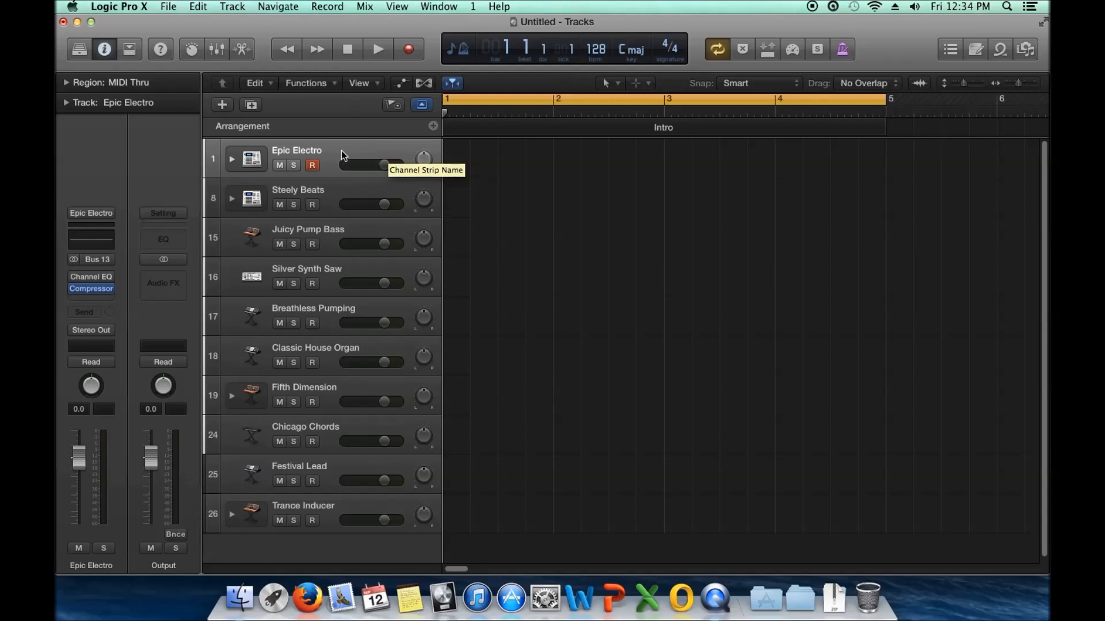
click(330, 192)
click(328, 236)
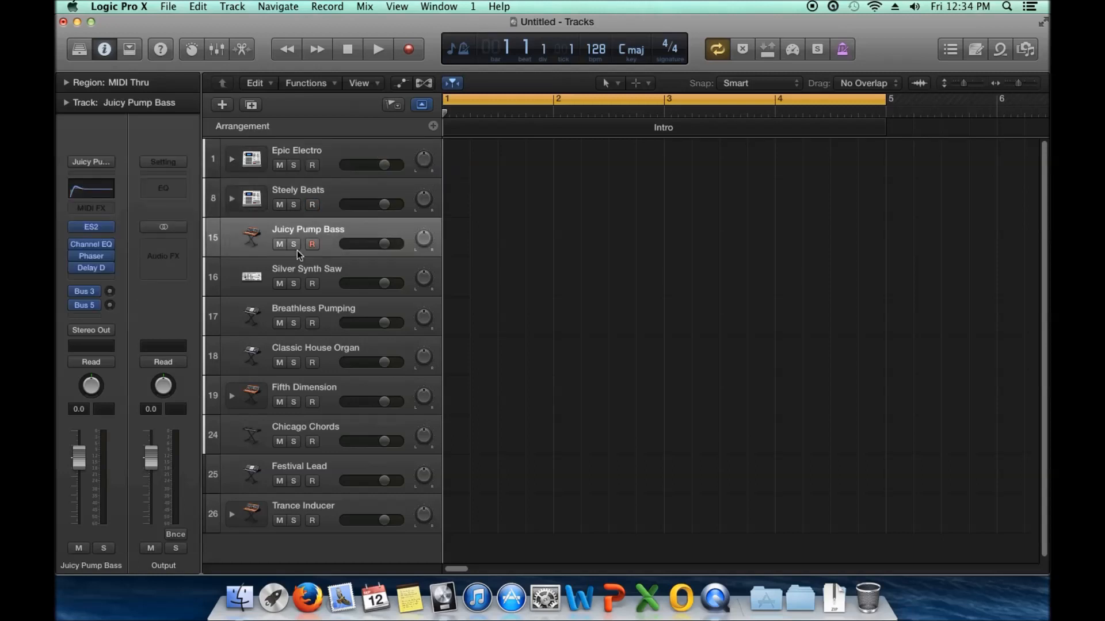
click(250, 276)
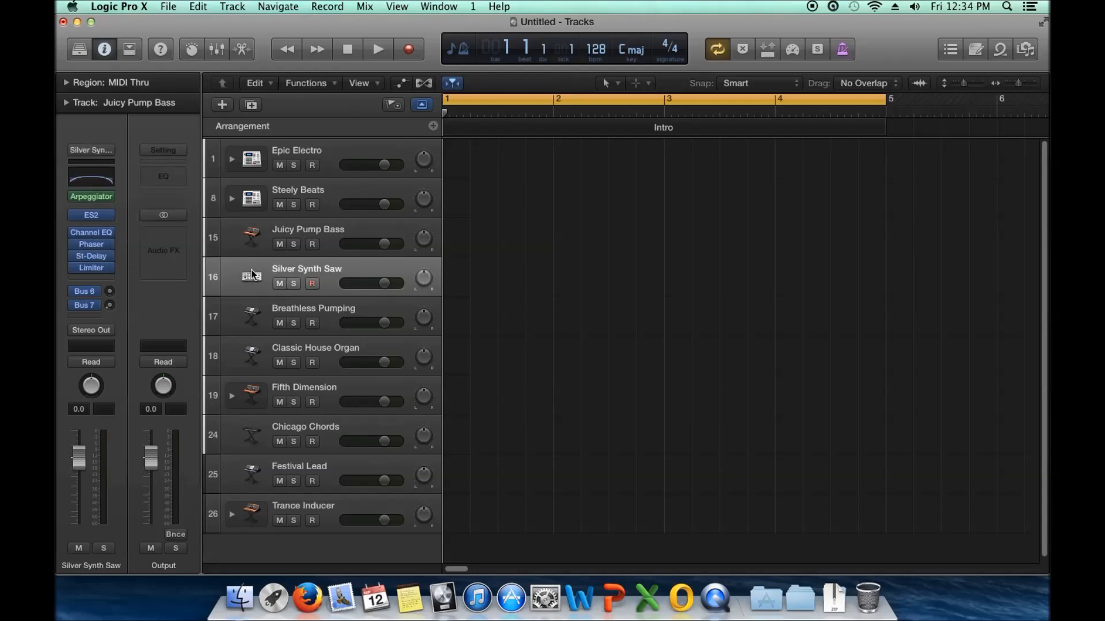
click(254, 317)
click(250, 361)
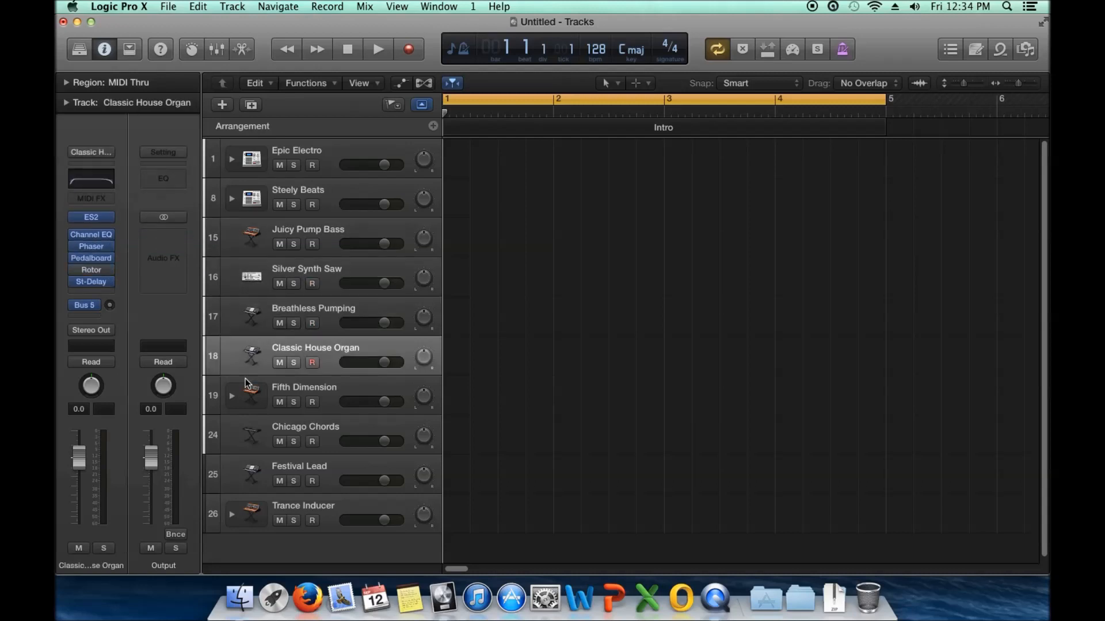
click(249, 390)
click(251, 435)
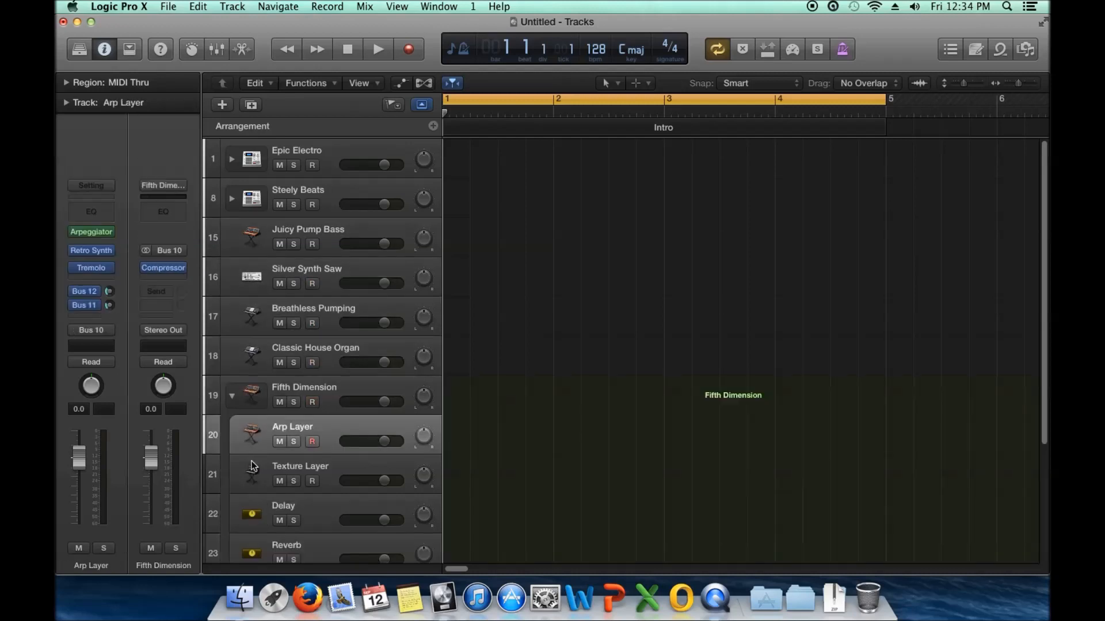
click(232, 396)
click(323, 153)
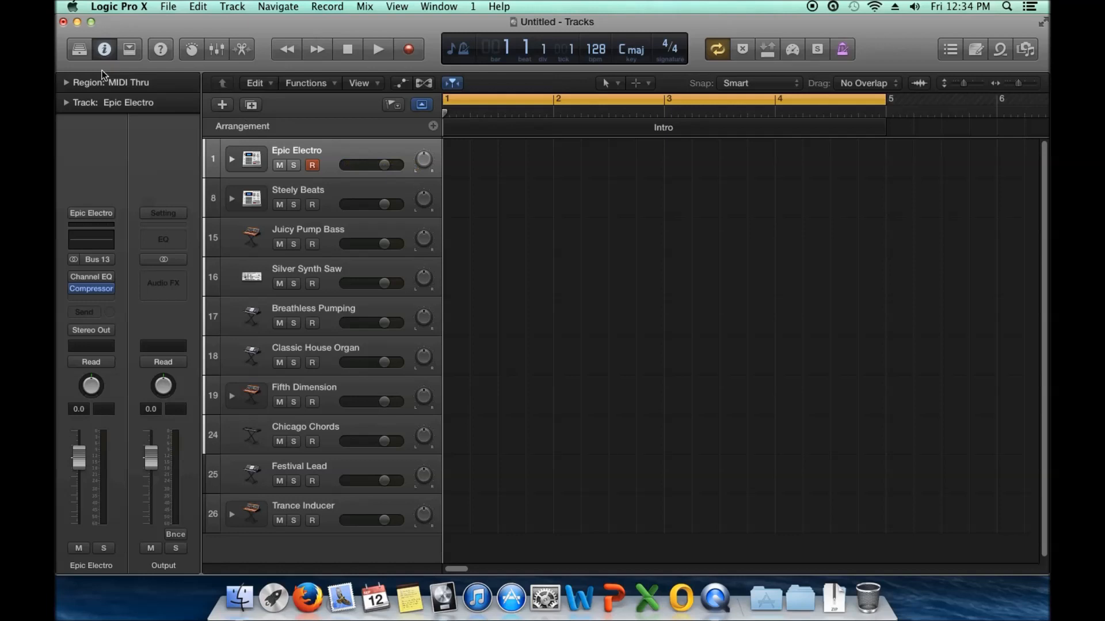
Show the Library and load the Boutique 808 drum machine patch on the Epic Electro track.
click(80, 50)
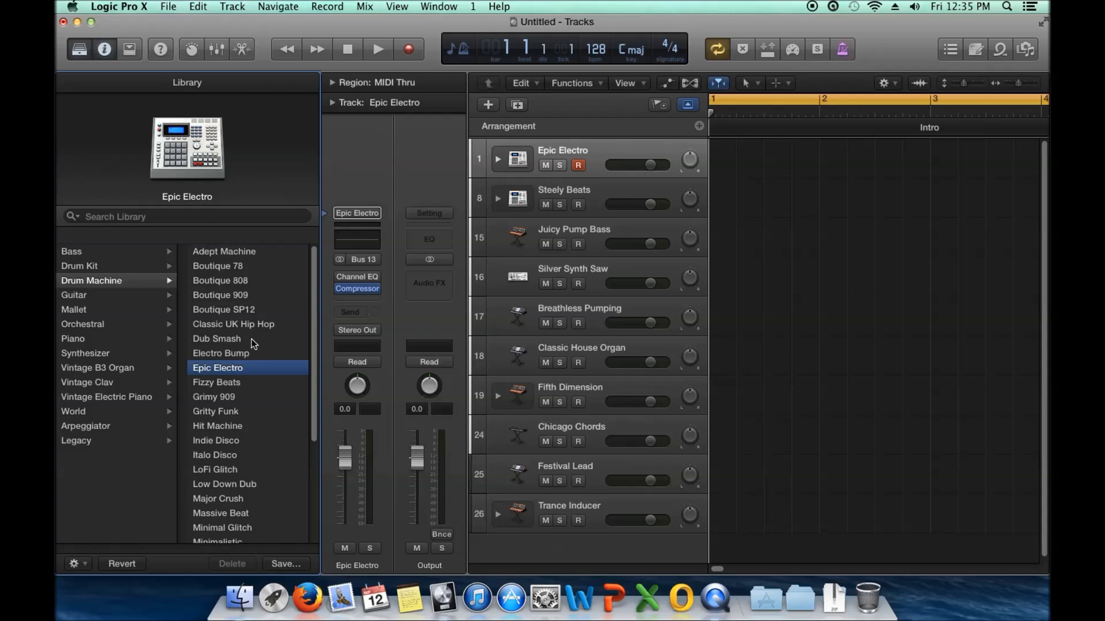
click(232, 279)
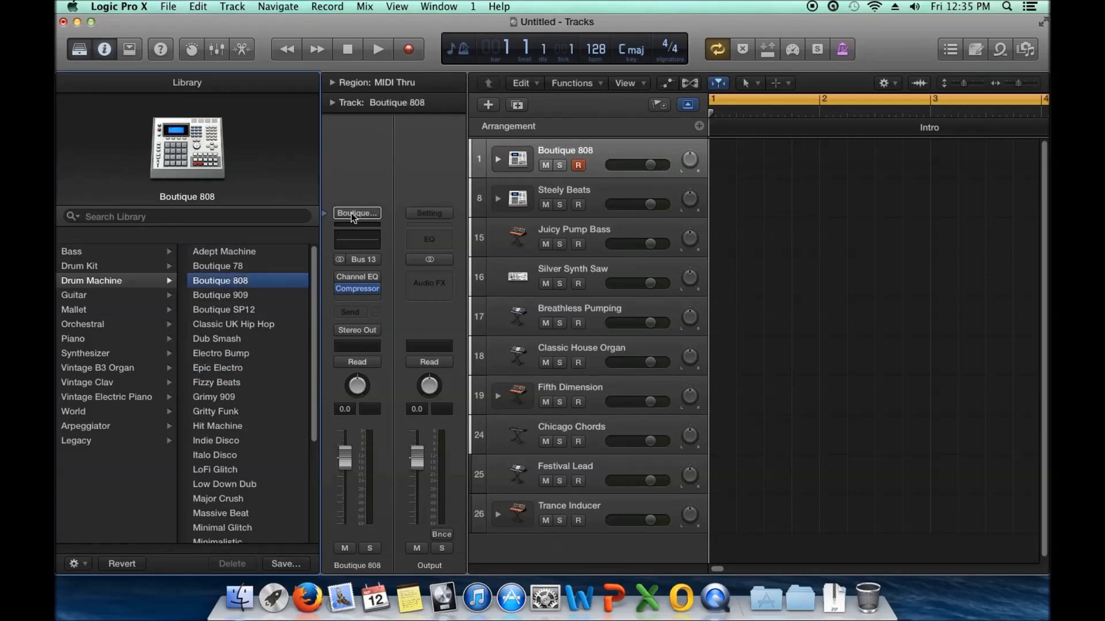
Expand the Boutique 808 stack, examine the channel strips of its Kick, Snare, Hi Hats and Percussion tracks, and collapse it.
mouse_move(356, 290)
click(498, 160)
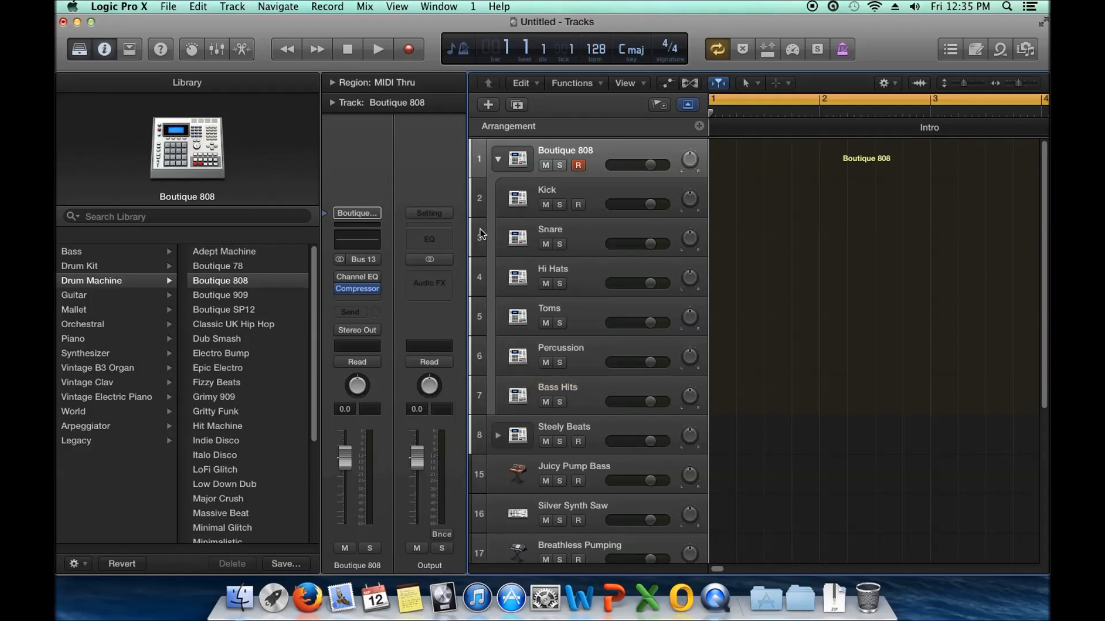
key(Down)
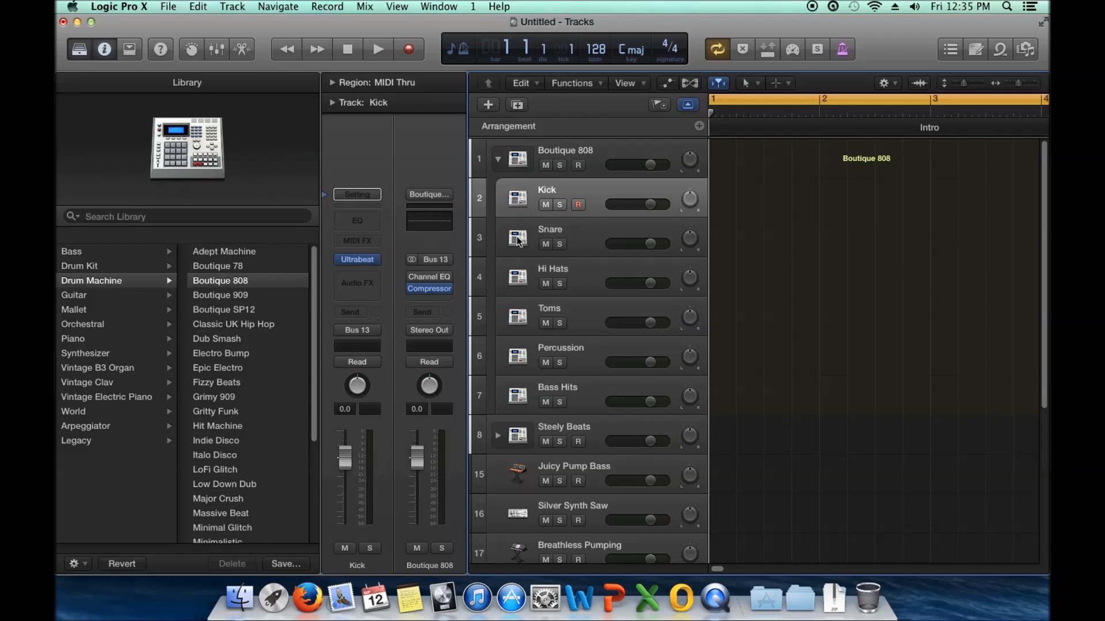
click(517, 239)
click(514, 280)
click(506, 353)
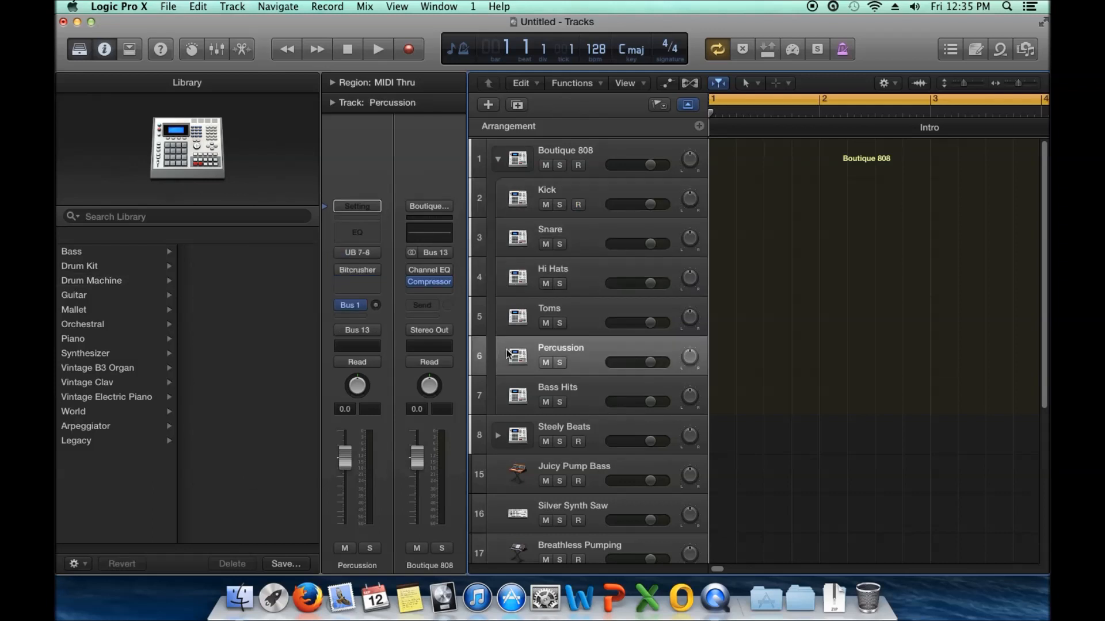
click(498, 161)
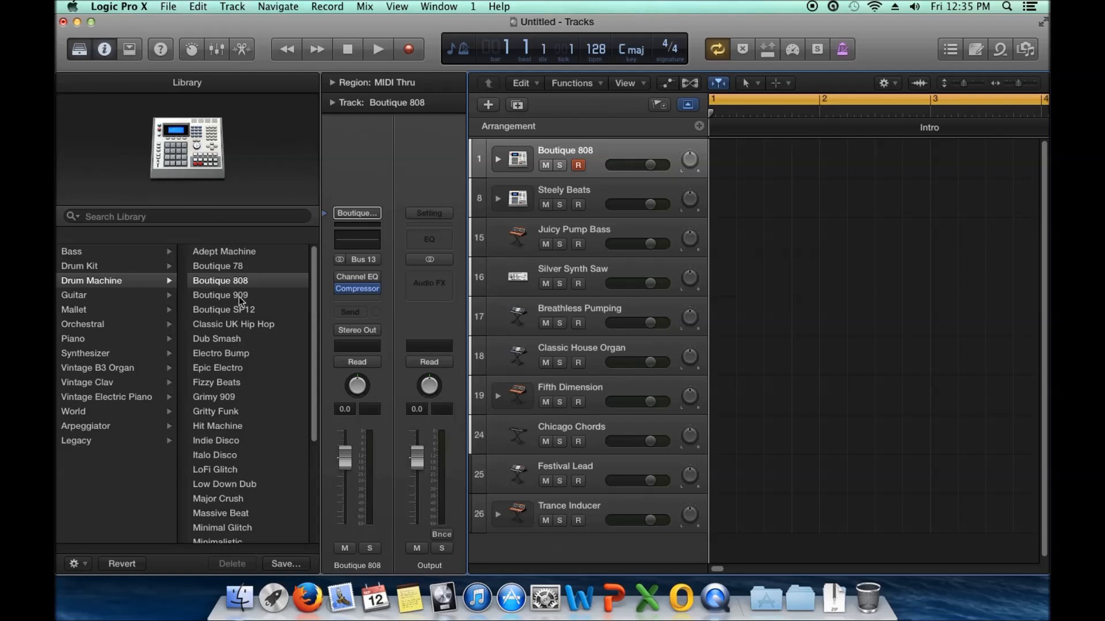
Try the Dub Smash and Epic Electro patches on the first track, and replace them with Fingerstyle Bass from the Bass category.
click(236, 341)
click(235, 370)
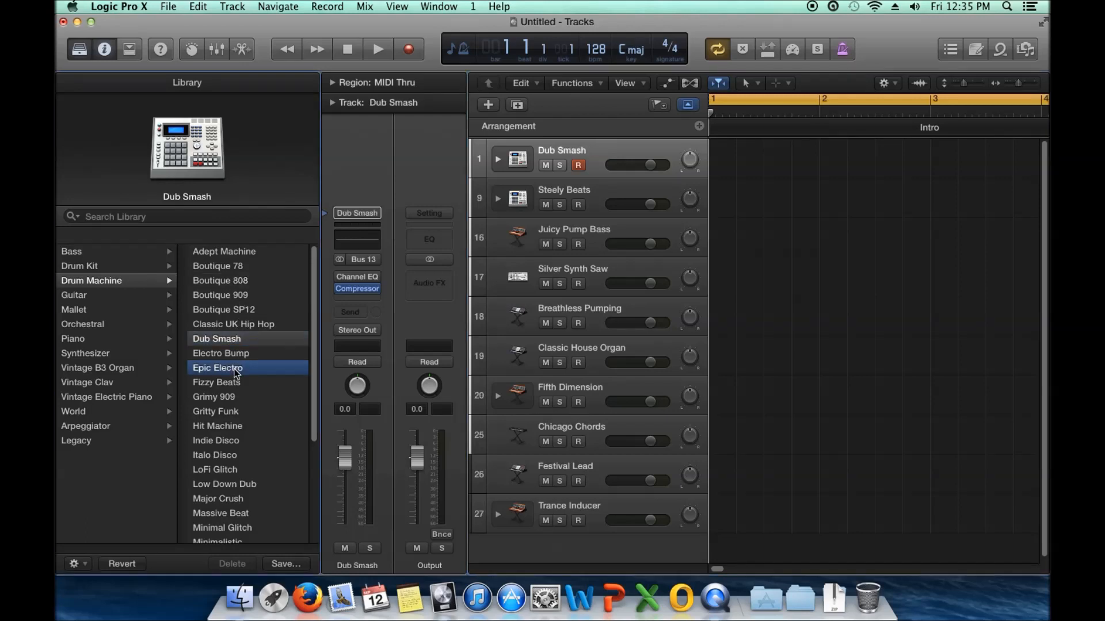
click(110, 298)
click(91, 254)
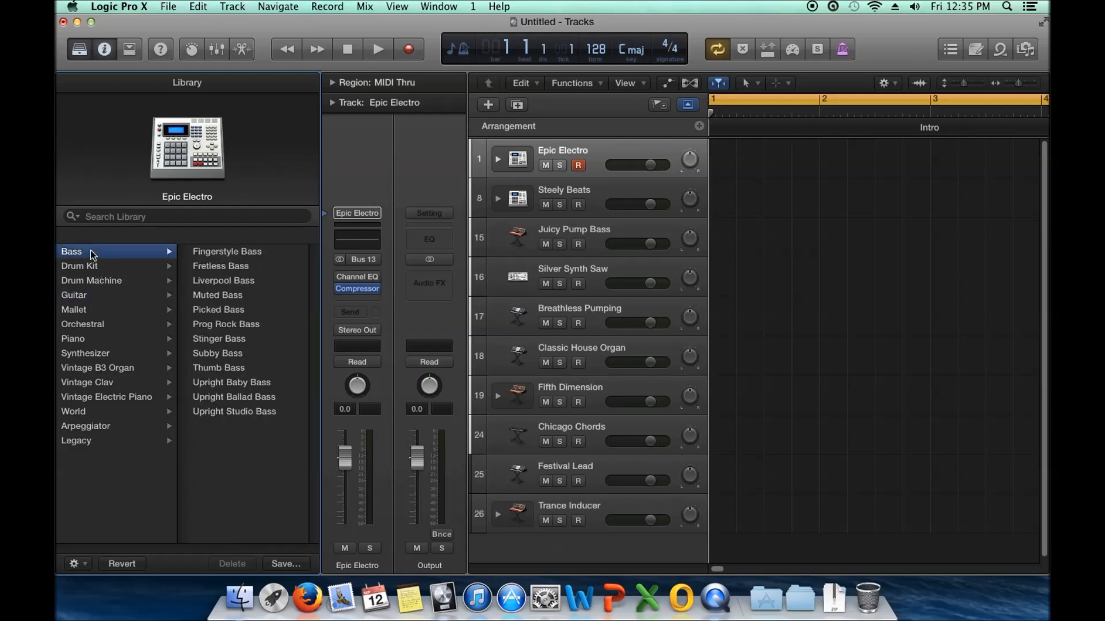
click(233, 253)
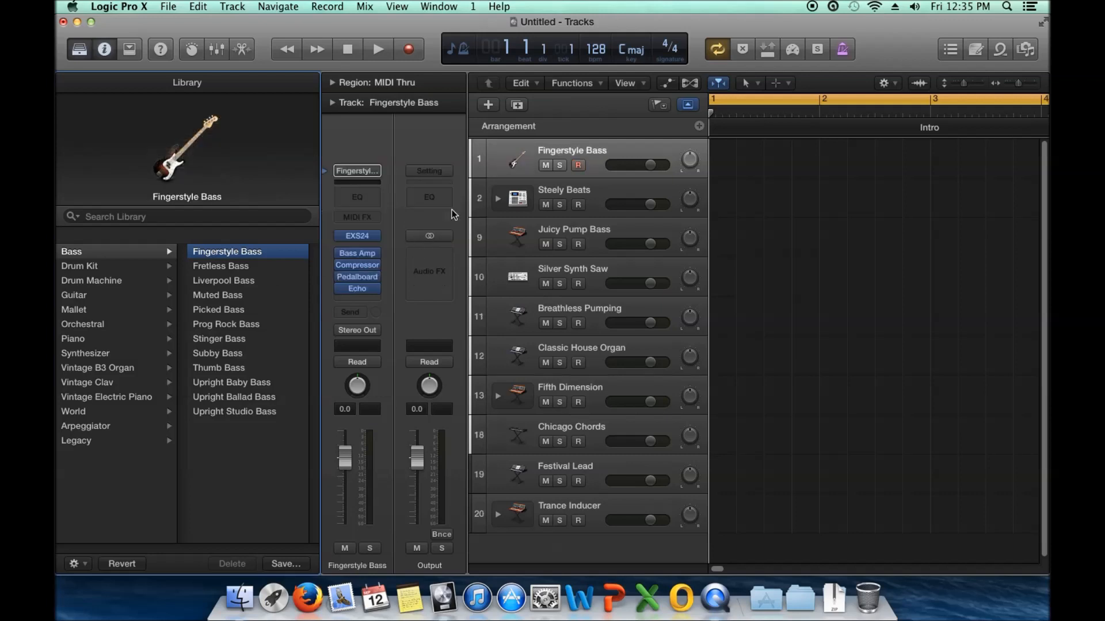
mouse_move(372, 270)
mouse_move(362, 291)
Browse the Experimental patches under Vintage B3 Organ in the Library, and hide the Library.
click(130, 368)
click(216, 482)
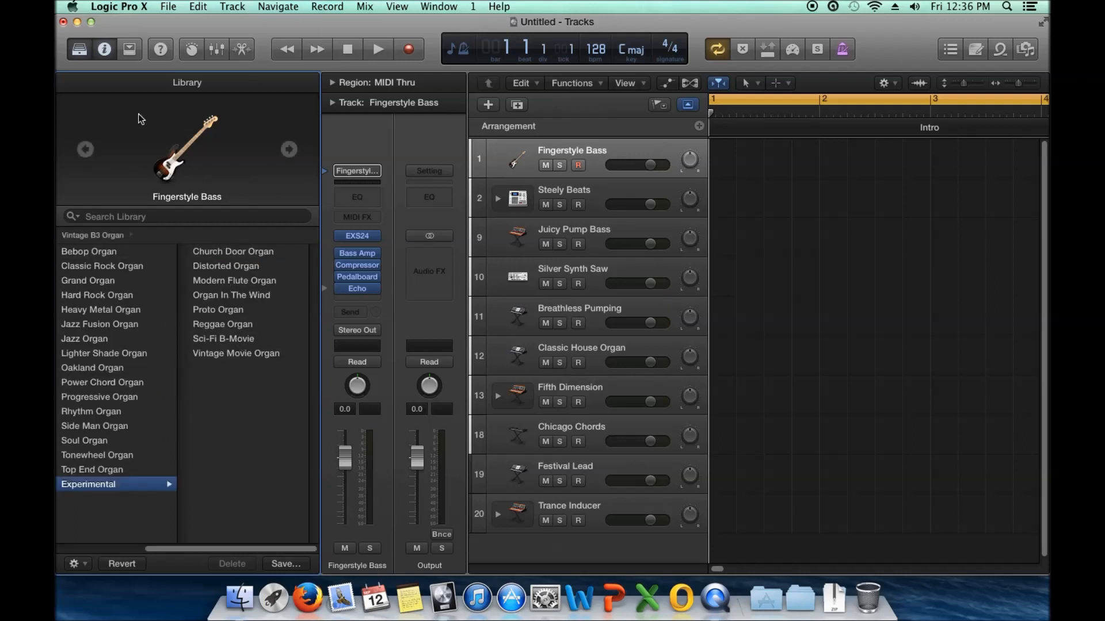
click(80, 51)
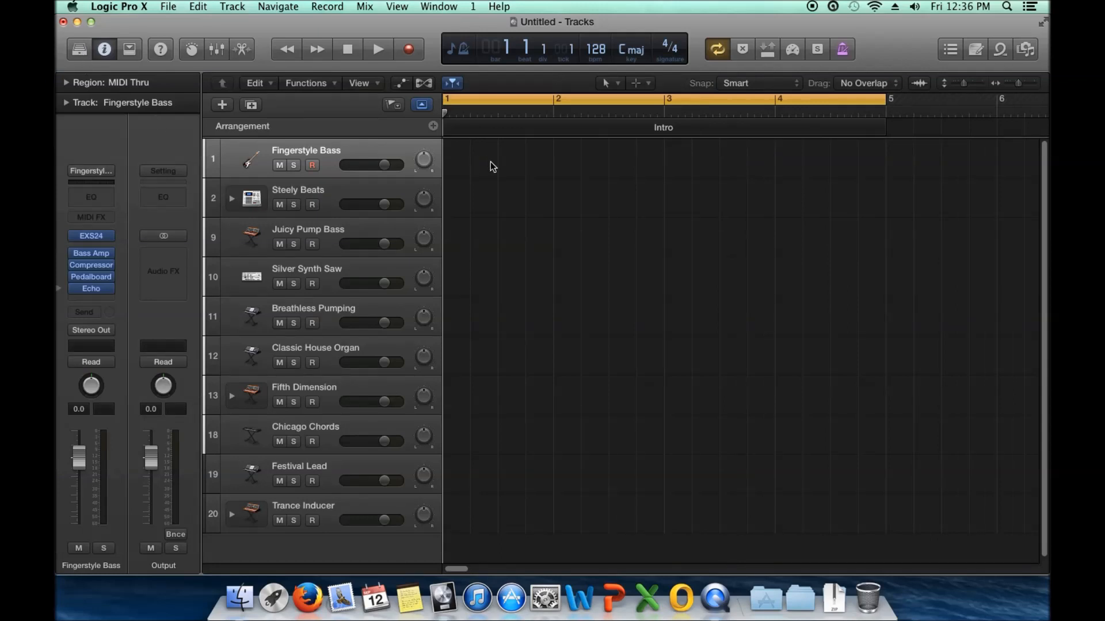
Show the media browser and look through the Logic projects listed under its audio sources.
click(1025, 52)
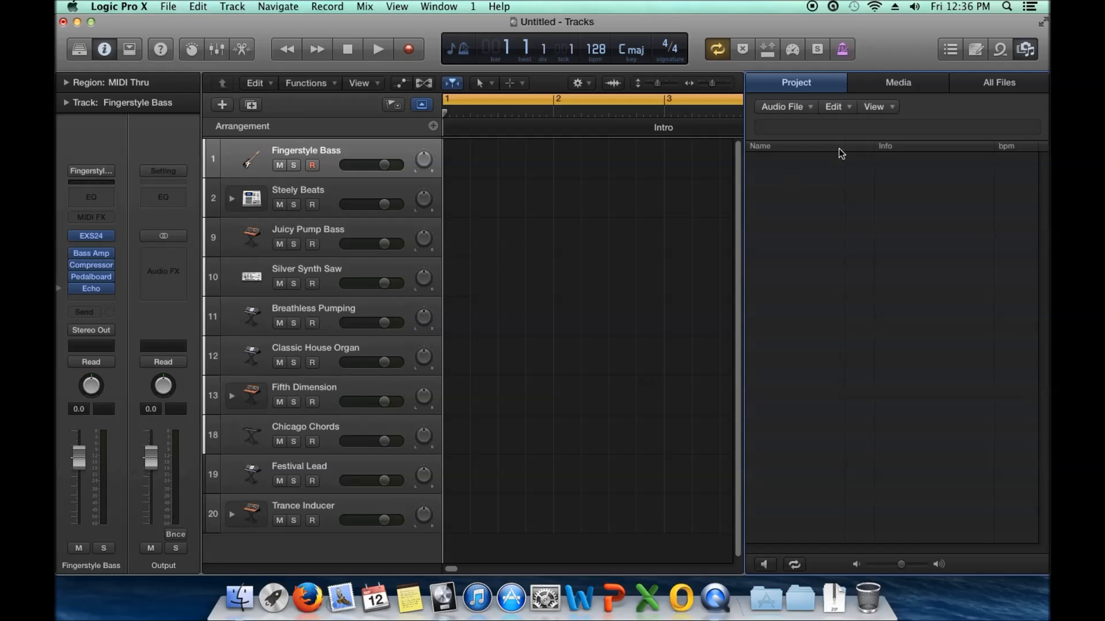
click(903, 88)
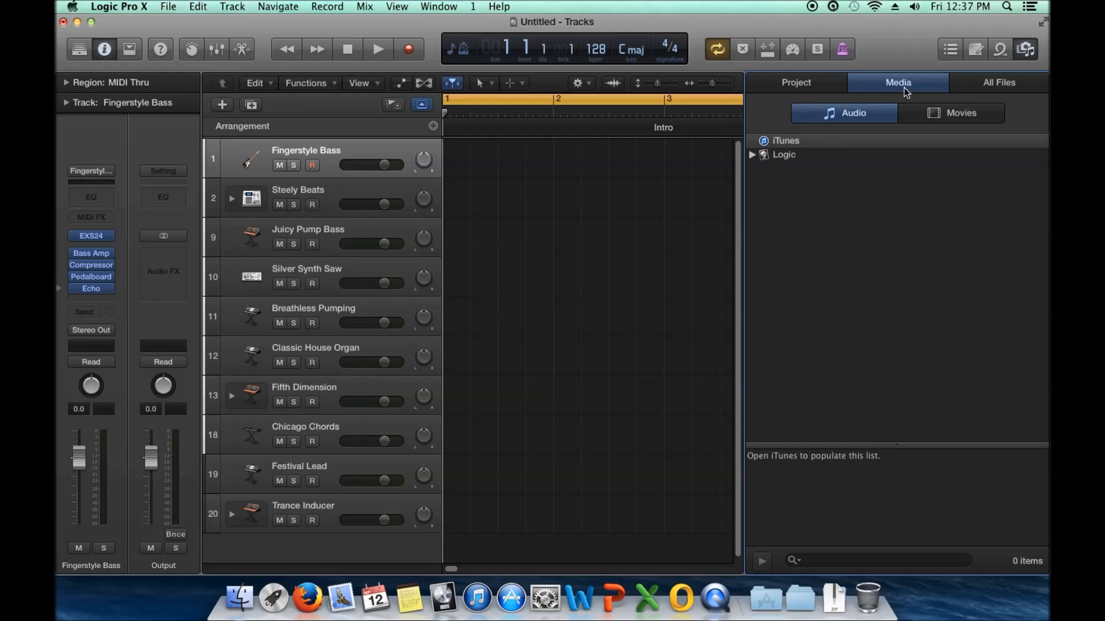
click(751, 155)
click(762, 168)
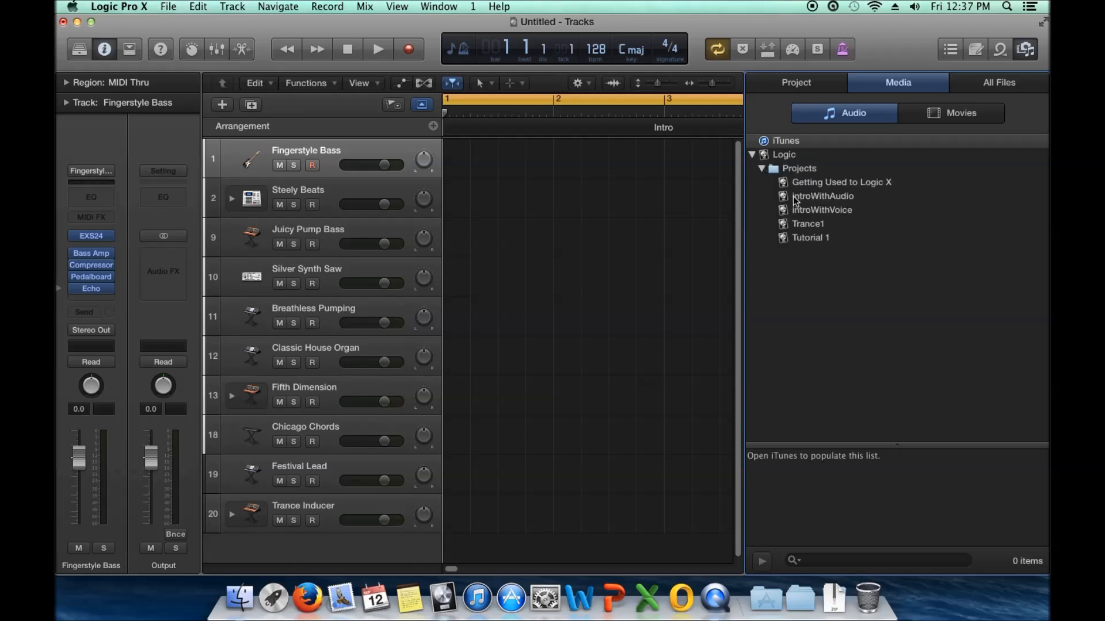
click(799, 181)
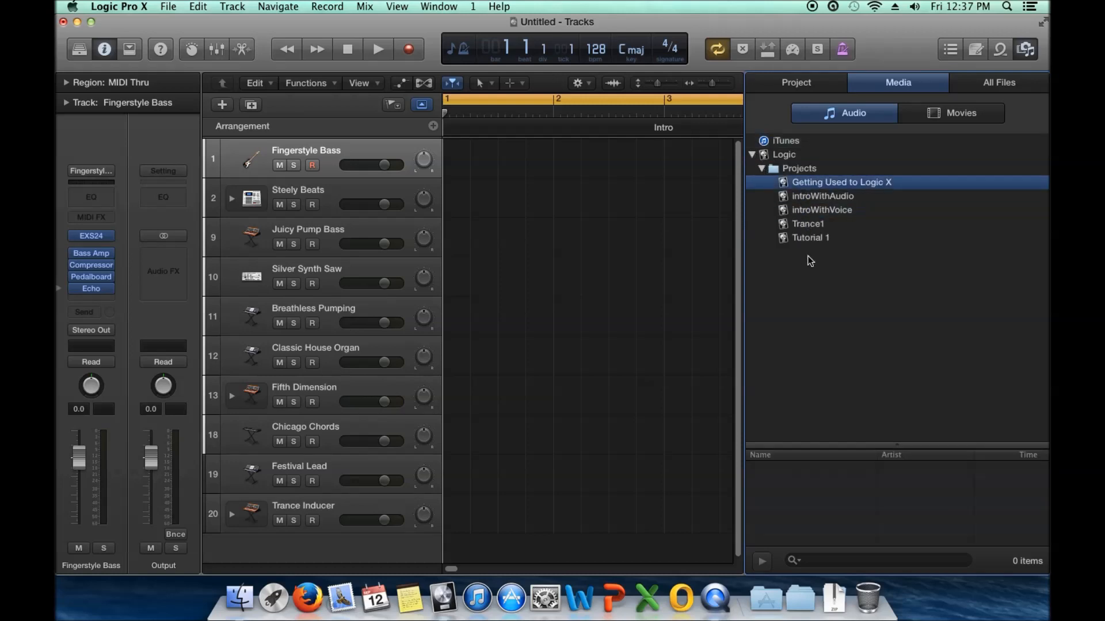
click(752, 154)
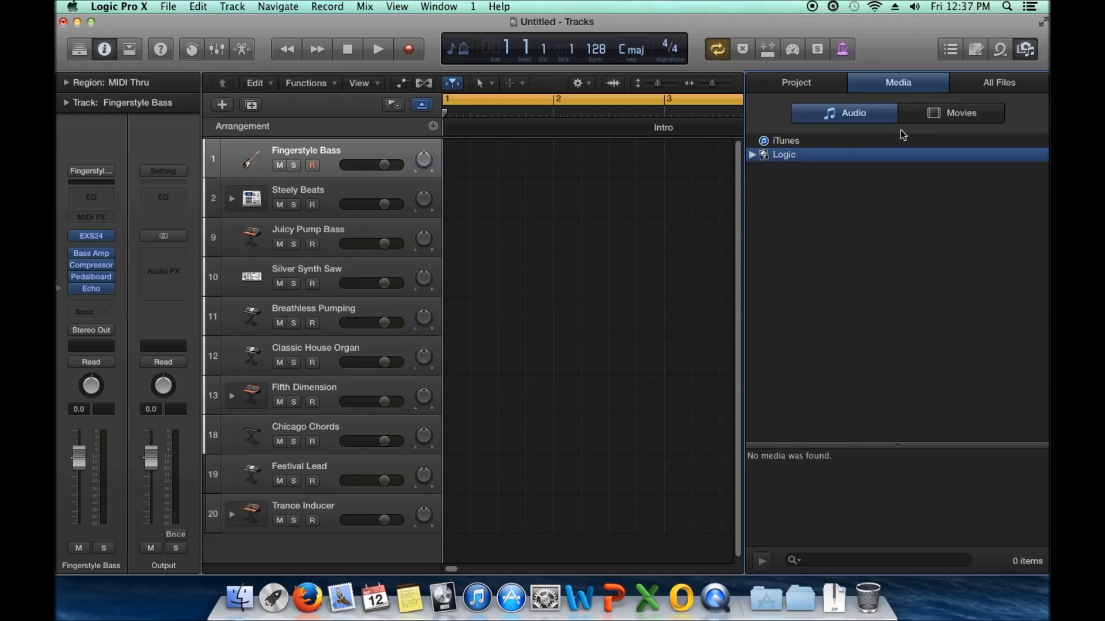
Browse all files to the Designed Samples folder inside My Samples, and select Kick_001.wav.
click(985, 85)
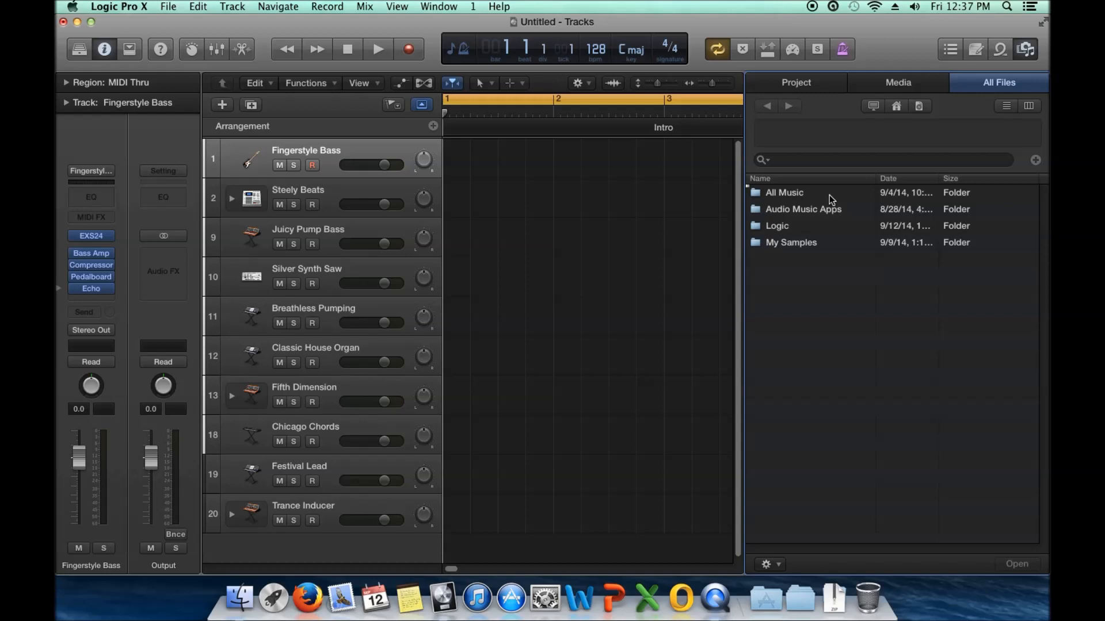
double_click(796, 243)
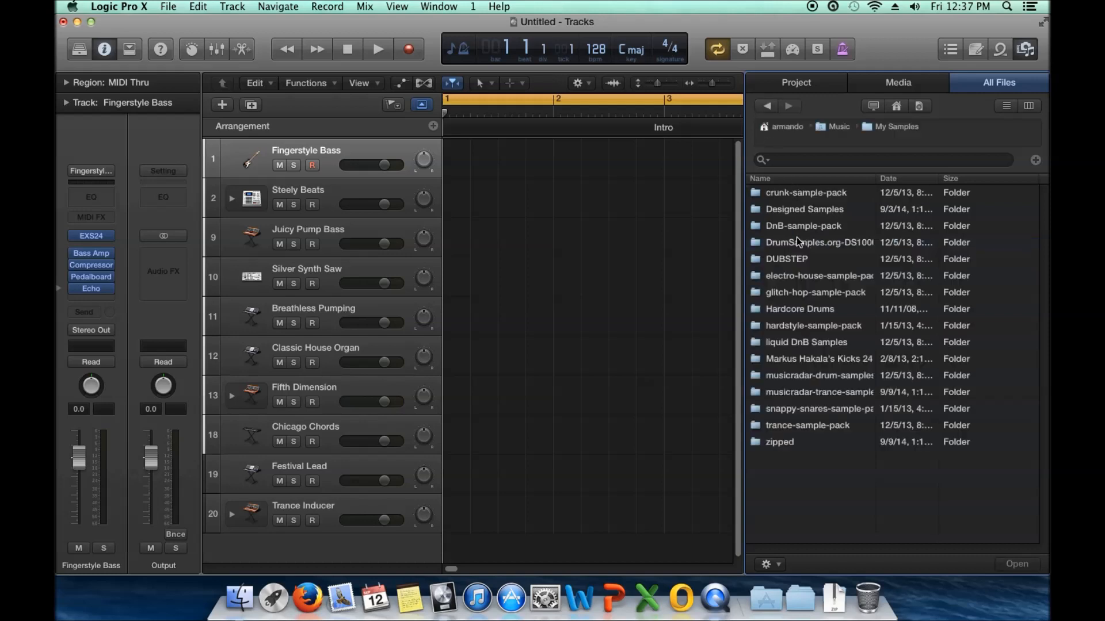
double_click(814, 209)
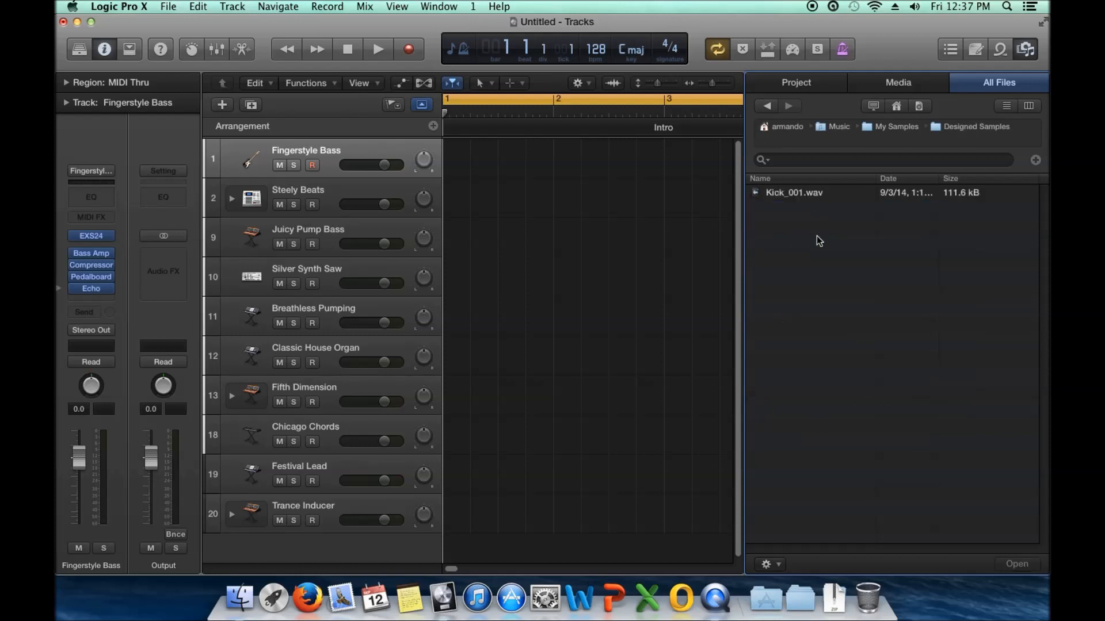
click(813, 199)
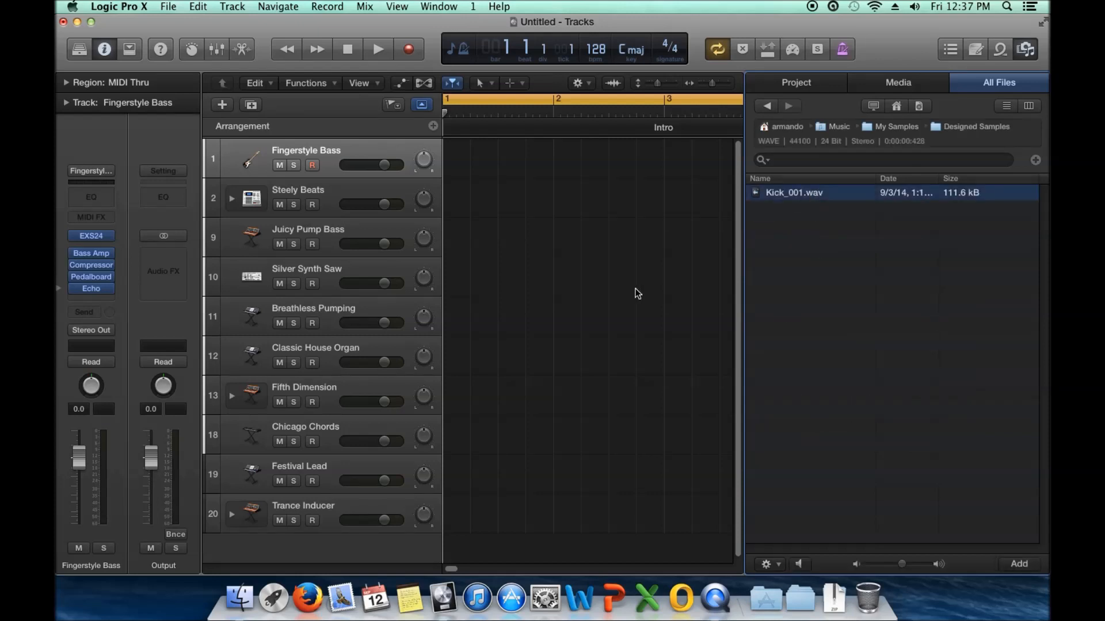
scroll(650, 277, down, 1)
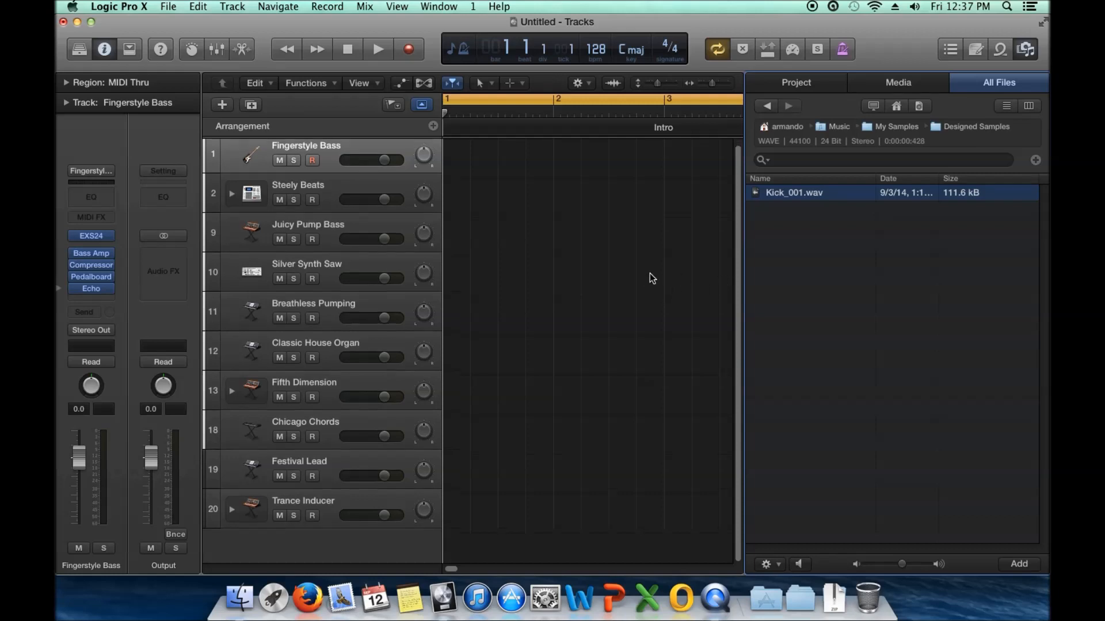
Add Kick_001.wav at bar 1 on a new audio track below Trance Inducer, without importing its tempo information.
drag(829, 189, 528, 433)
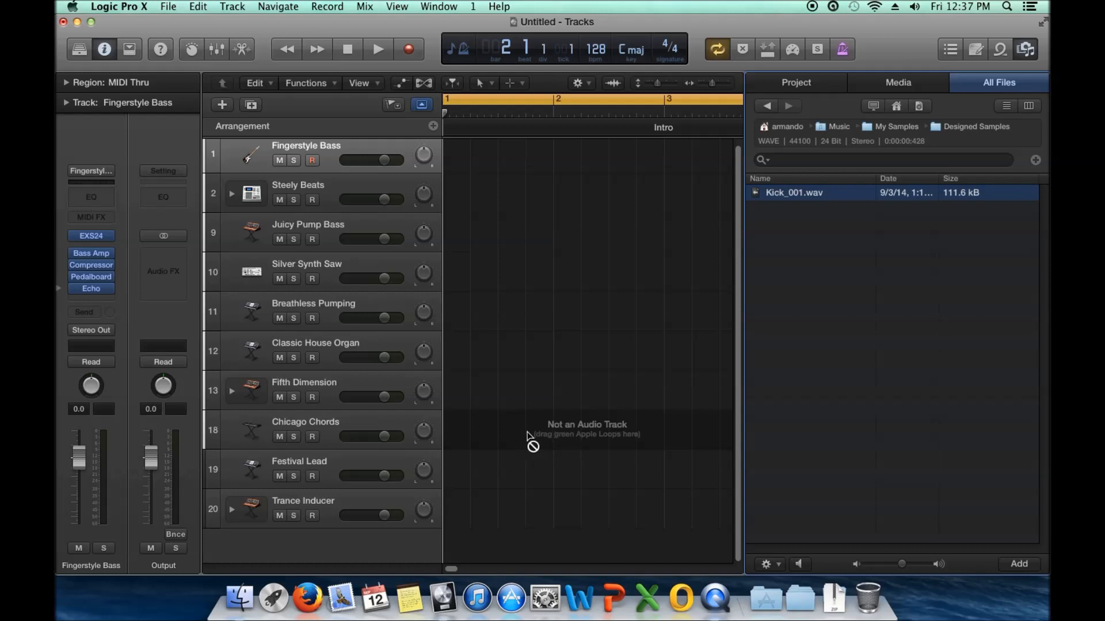
drag(527, 432, 459, 544)
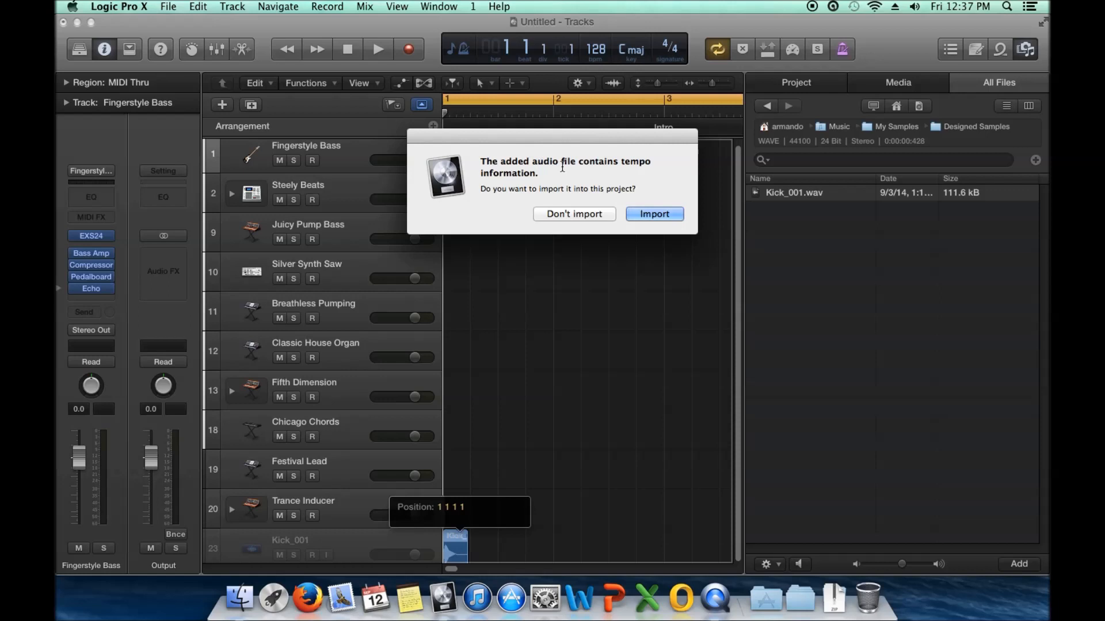
click(581, 215)
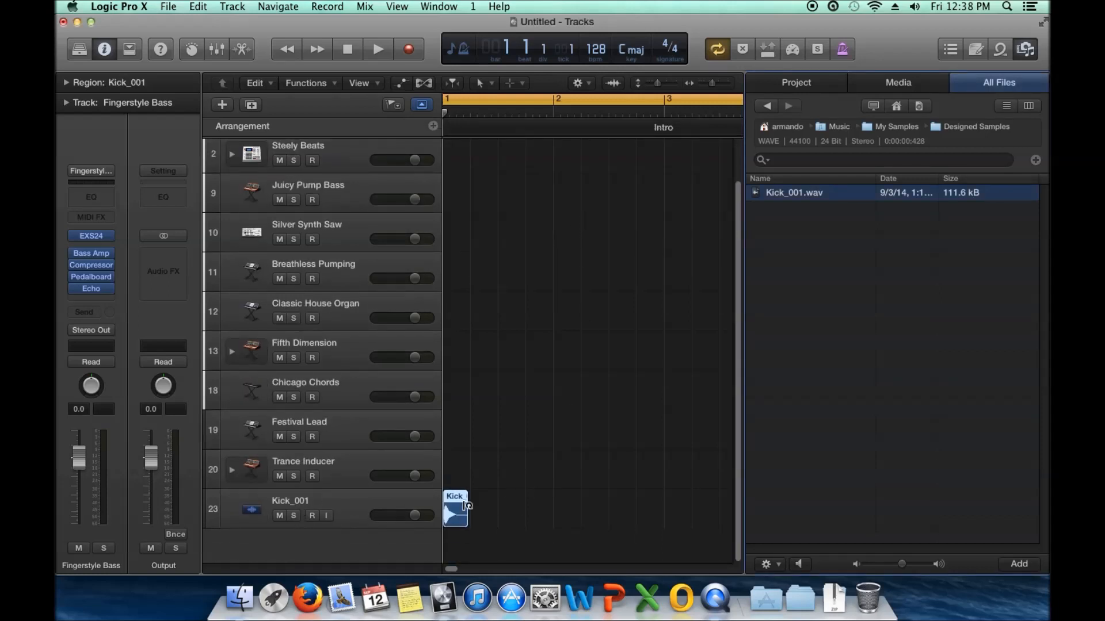
mouse_move(451, 506)
mouse_down()
mouse_move(462, 507)
mouse_move(452, 507)
mouse_up()
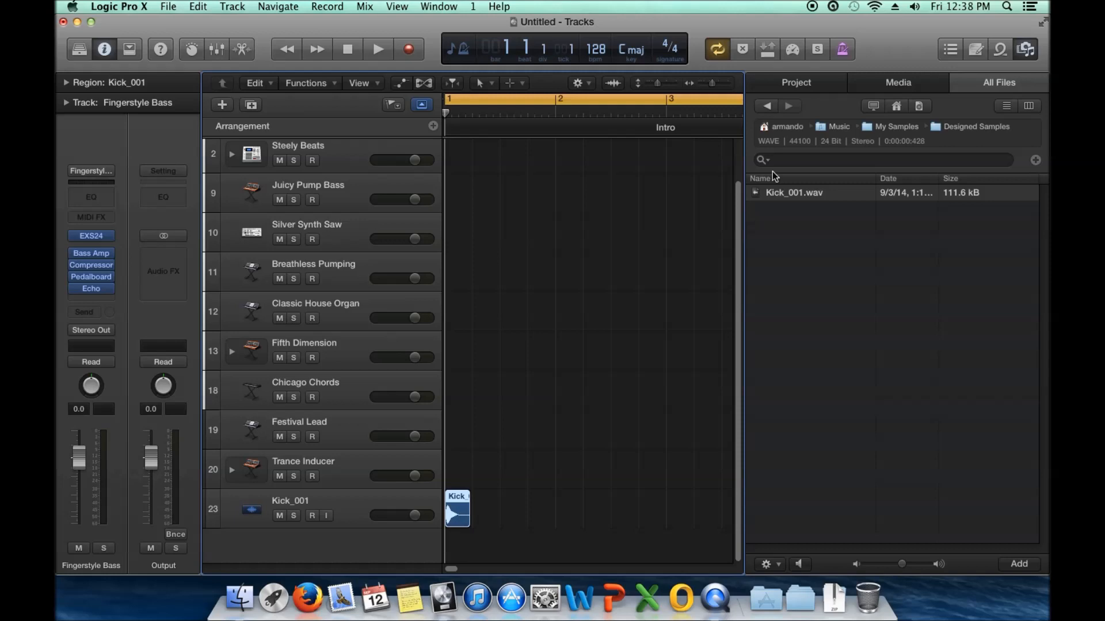
Split the Kick_001 region at playhead position 1 1 1 161 and delete the part before the split.
drag(658, 85, 719, 85)
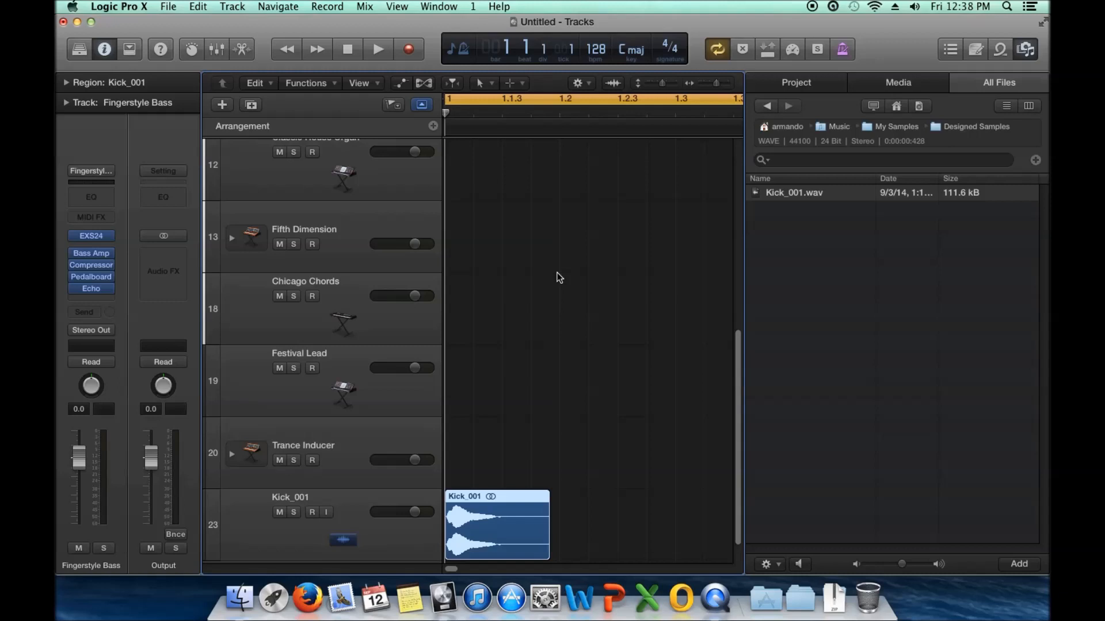
scroll(557, 278, down, 2)
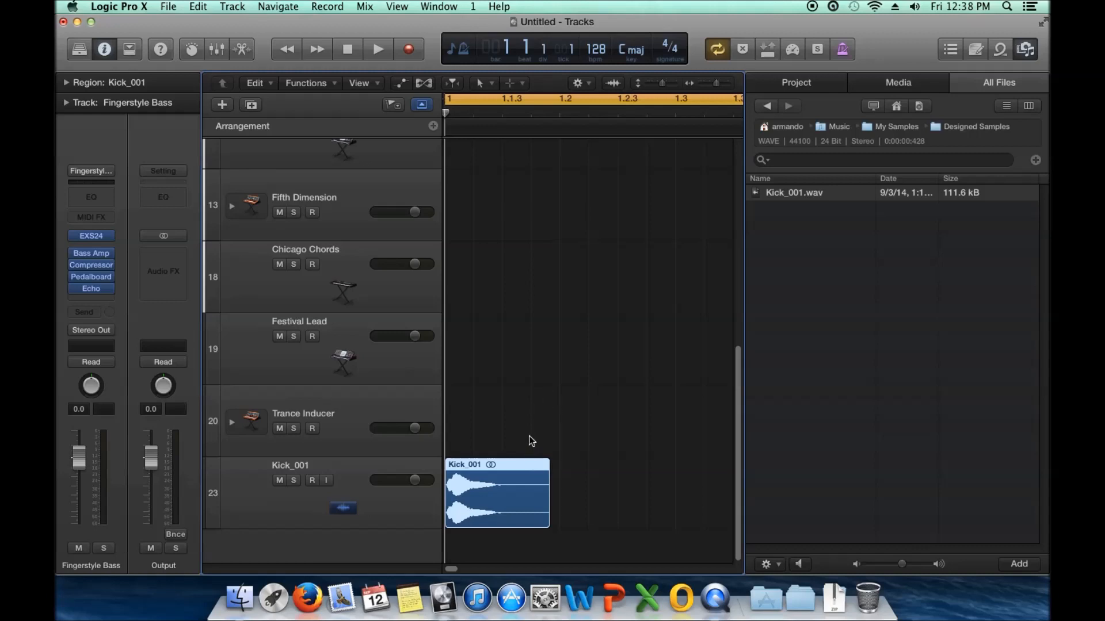
drag(665, 81, 724, 84)
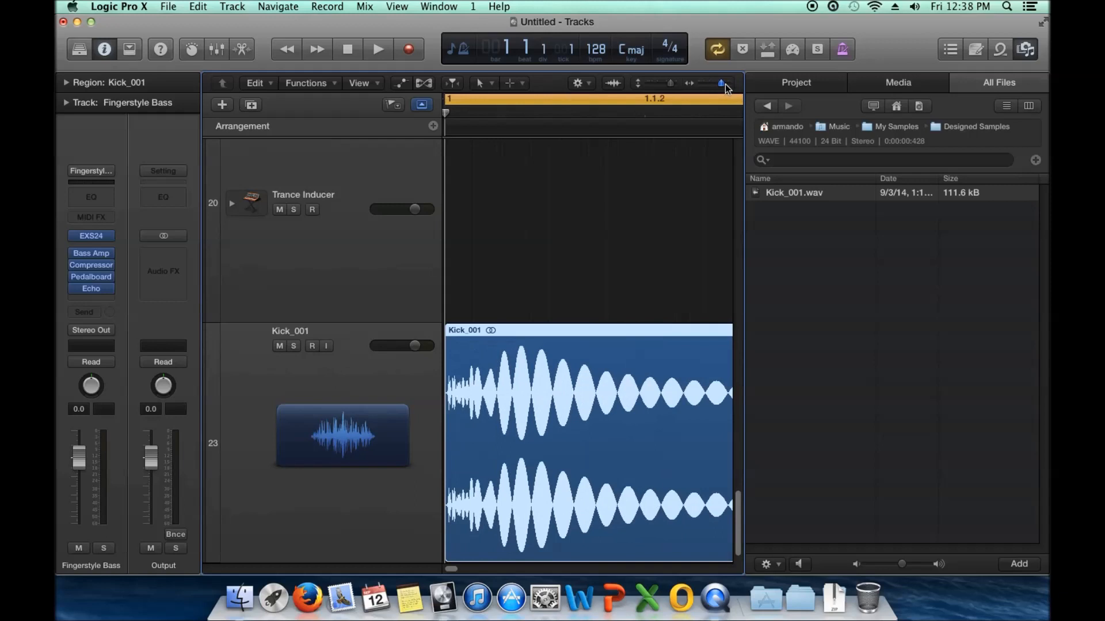
scroll(636, 231, down, 1)
drag(723, 84, 668, 85)
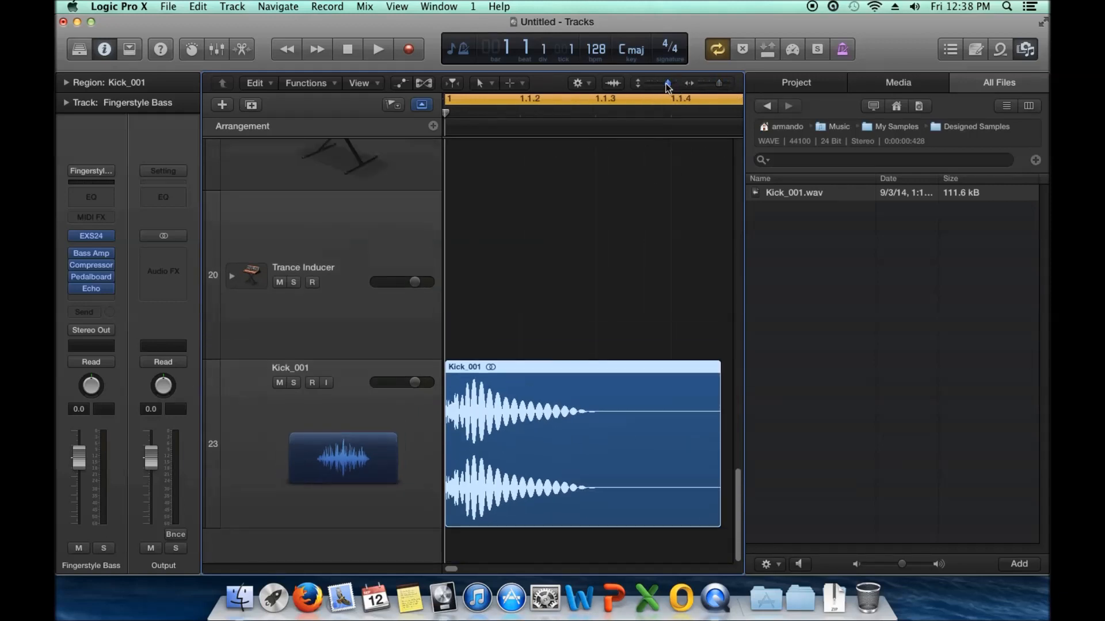
drag(450, 112, 497, 242)
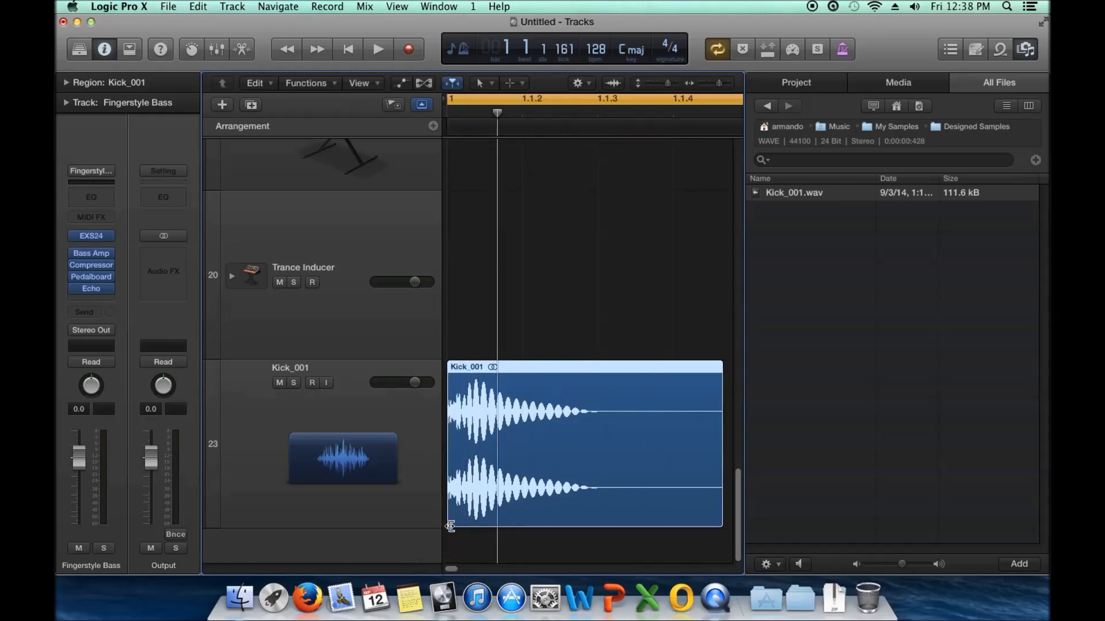
right_click(540, 417)
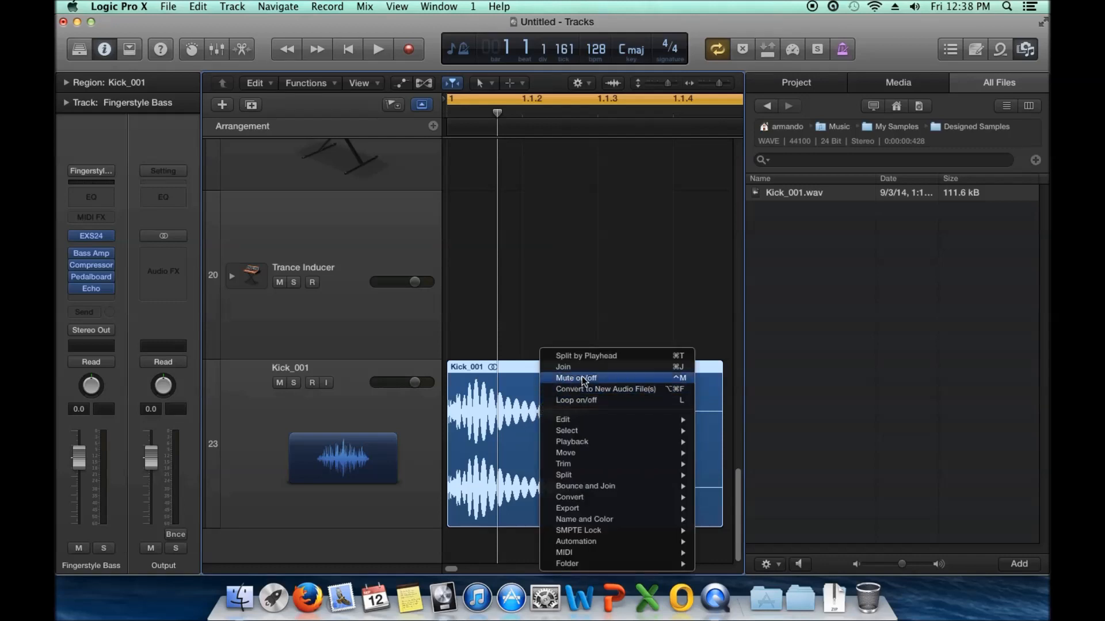
click(604, 358)
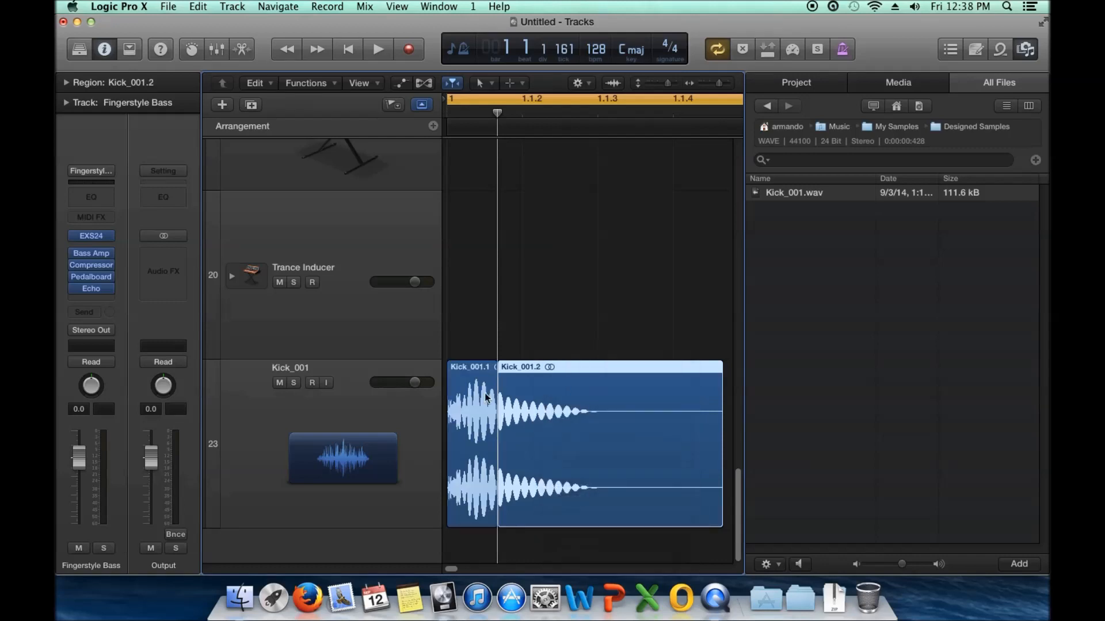
key(Delete)
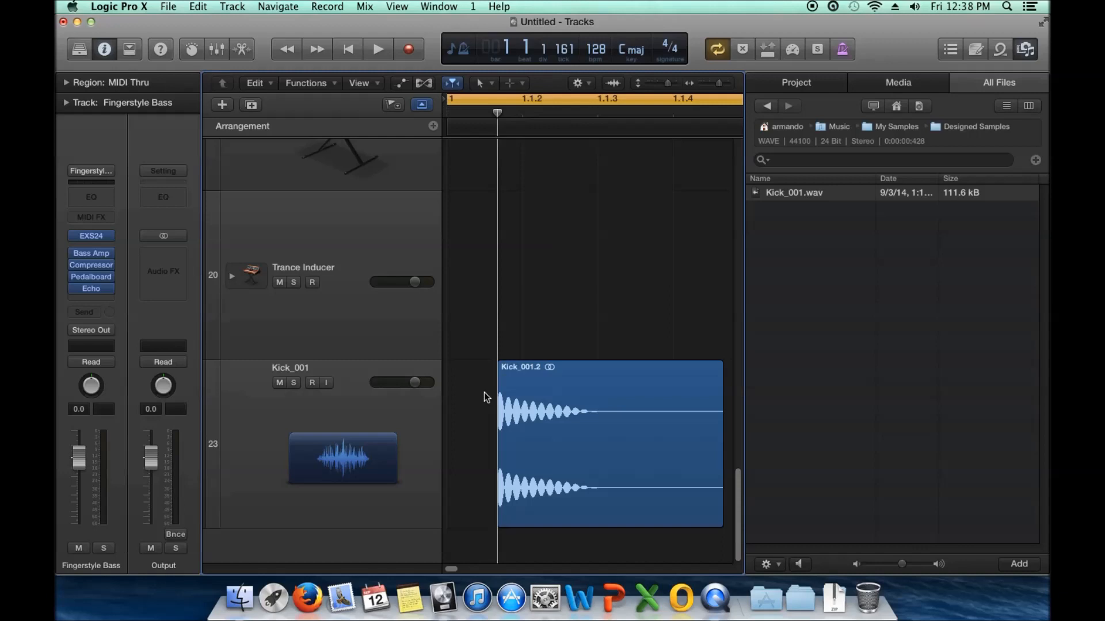
Move the playhead to 1 1 2 201 and extend the start of the remaining kick region back to bar 1.
click(505, 112)
drag(505, 113, 585, 134)
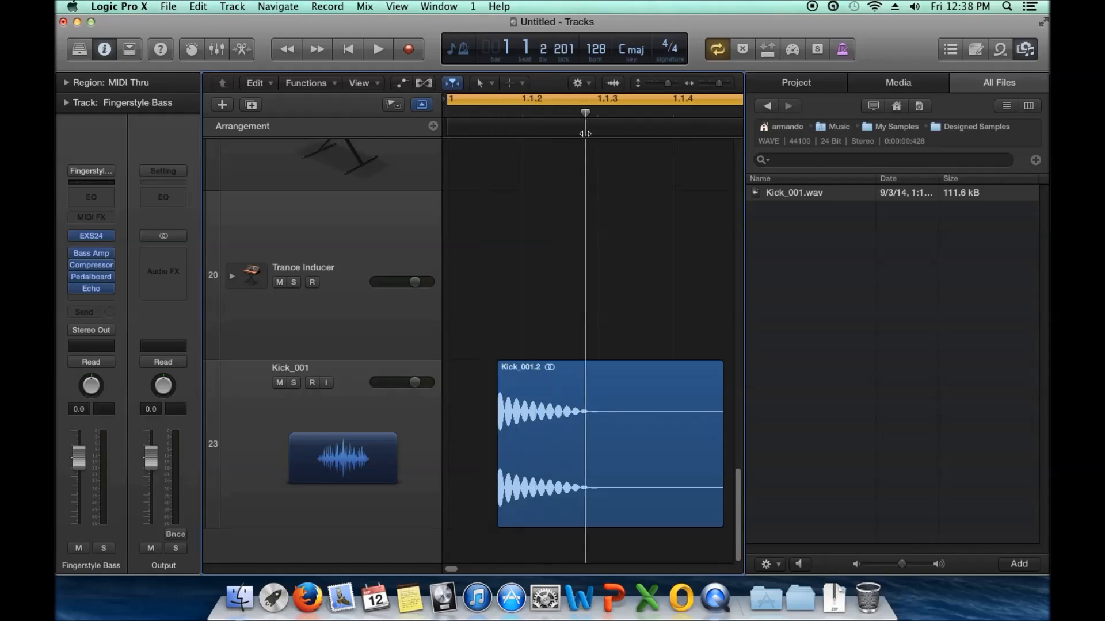
drag(496, 522, 365, 525)
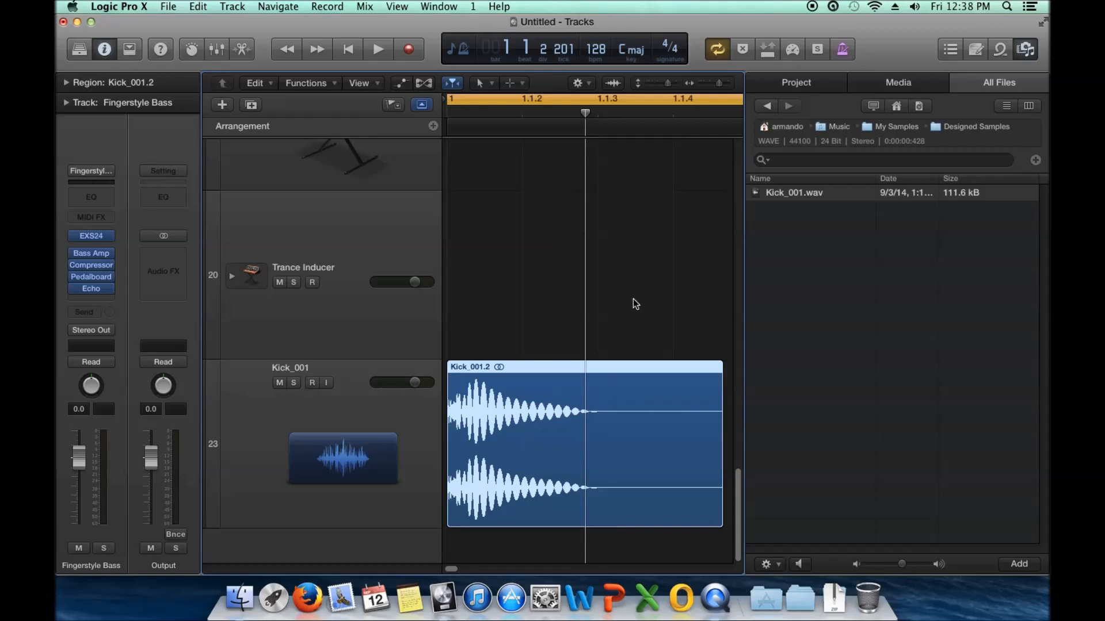
Create an empty MIDI region at bar 1 on the Fingerstyle Bass track.
mouse_move(719, 84)
mouse_down()
mouse_move(661, 84)
mouse_move(714, 85)
mouse_up()
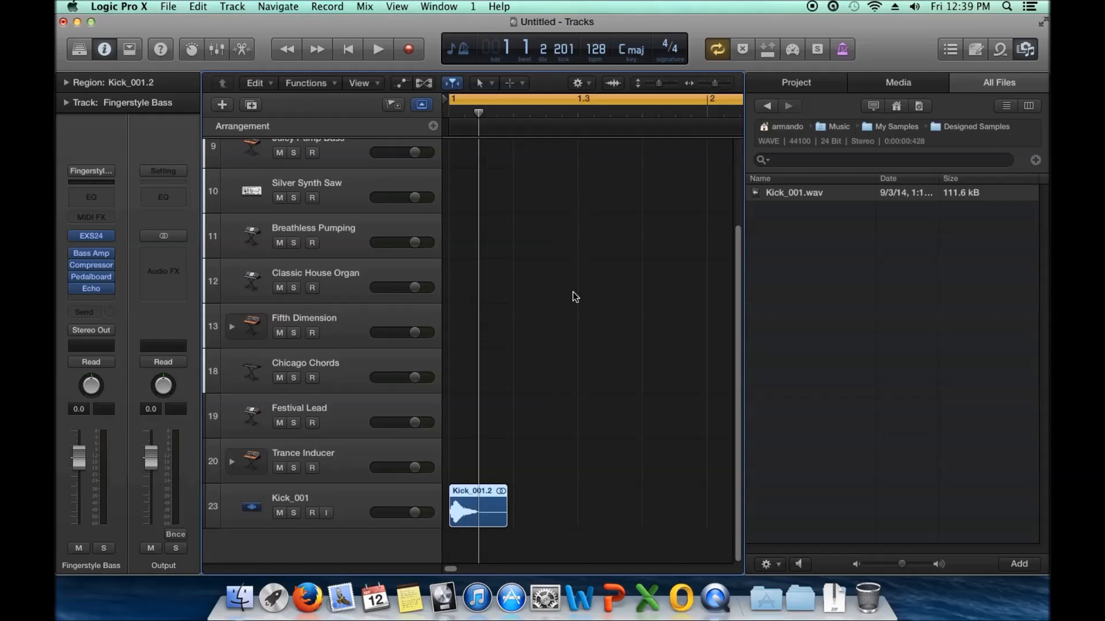
scroll(572, 292, up, 3)
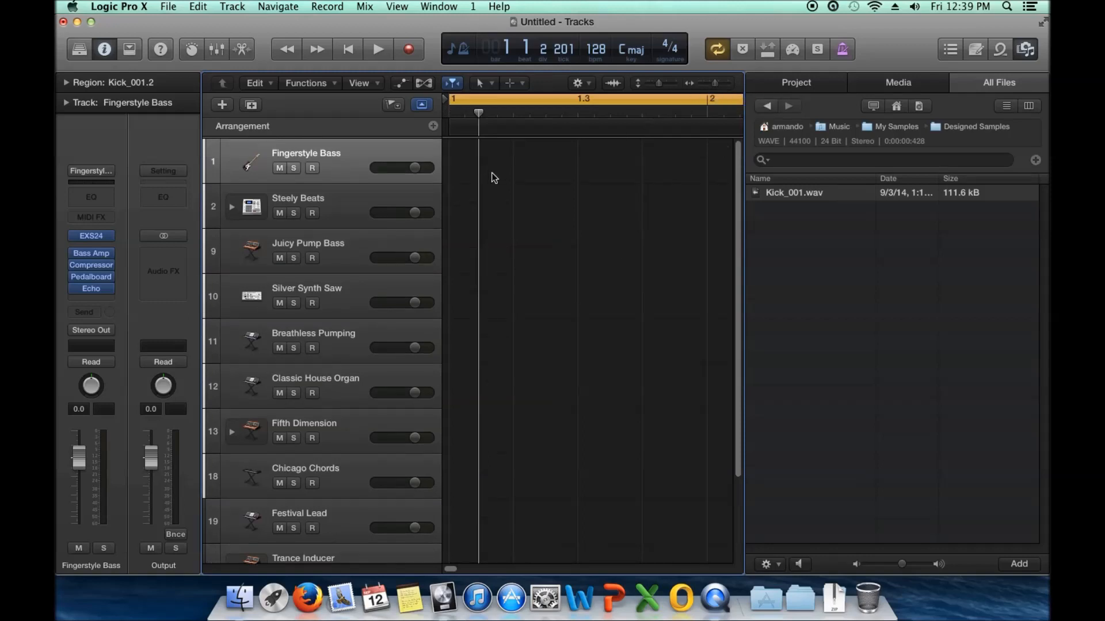
right_click(464, 171)
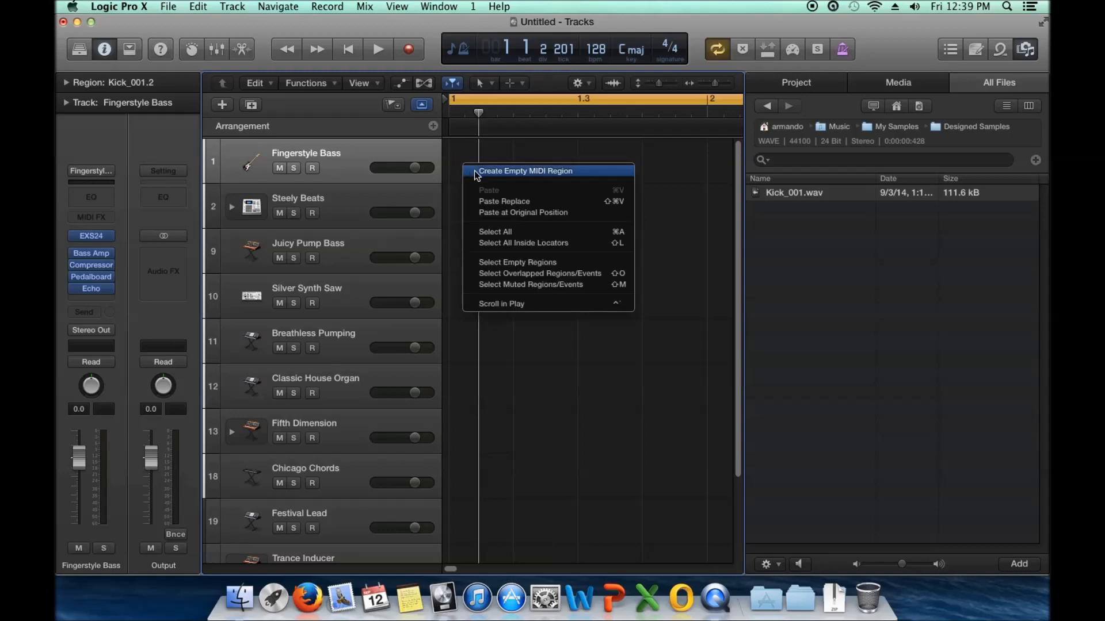
click(466, 152)
right_click(466, 152)
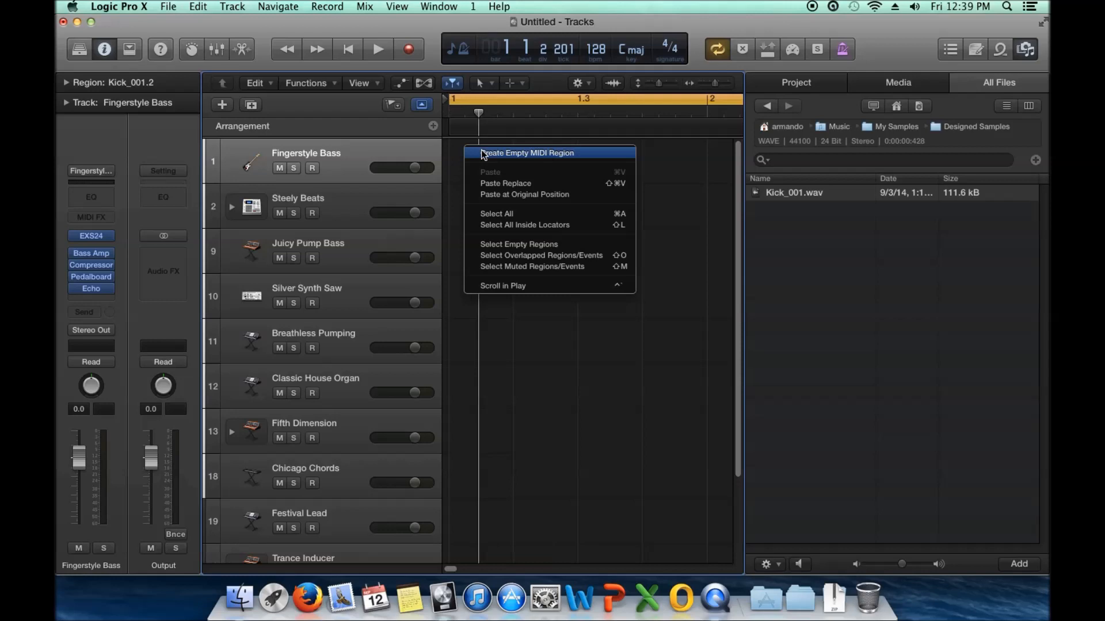
click(524, 154)
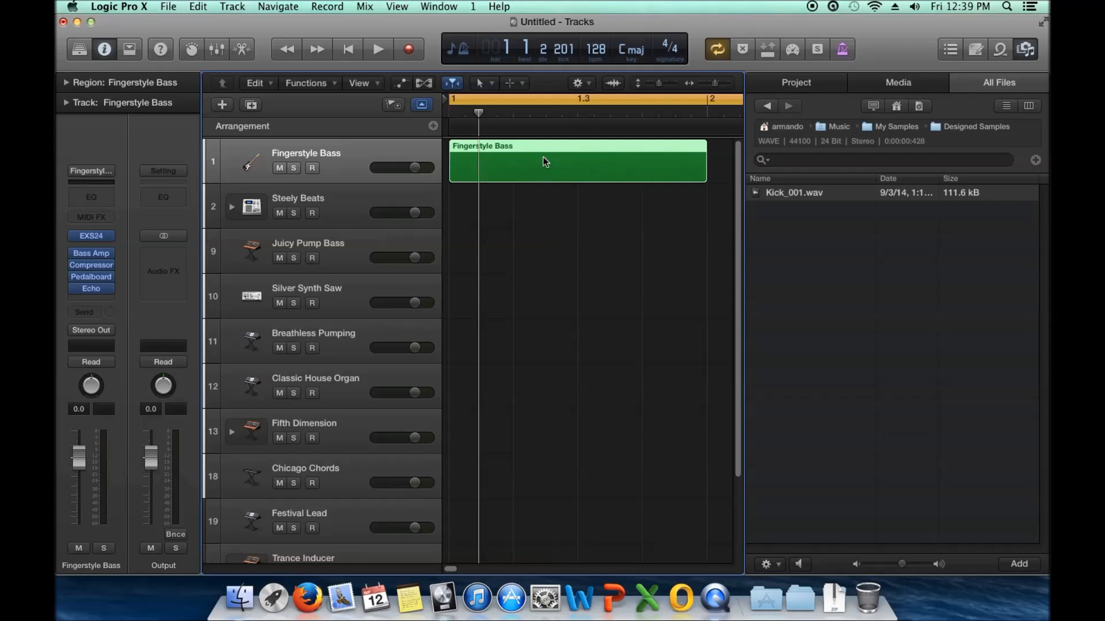
Return the playhead to the start of bar 1 and hide the media browser.
click(464, 113)
mouse_move(464, 112)
mouse_down()
mouse_move(617, 113)
mouse_move(449, 113)
mouse_up()
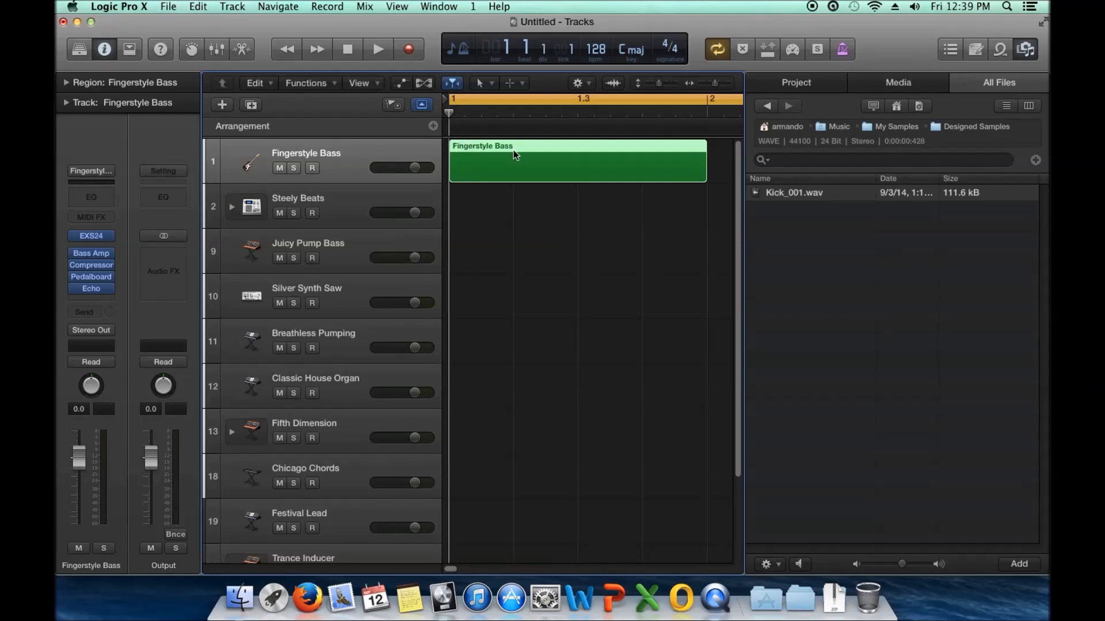
click(1025, 56)
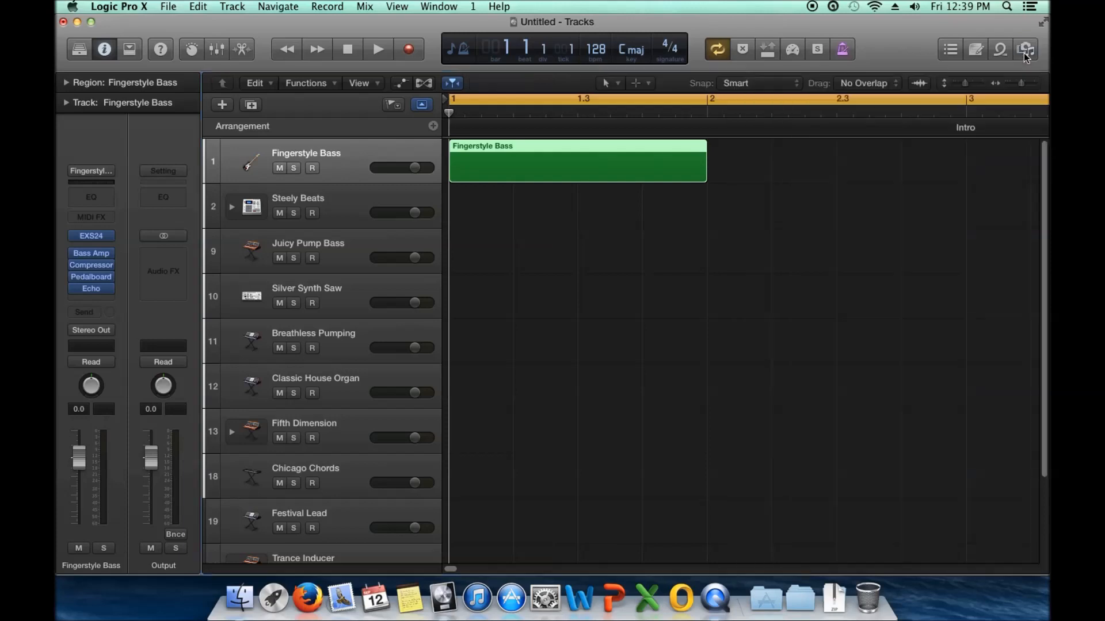
Open the Fingerstyle Bass region in an enlarged Piano Roll and audition a note on its keyboard.
double_click(501, 155)
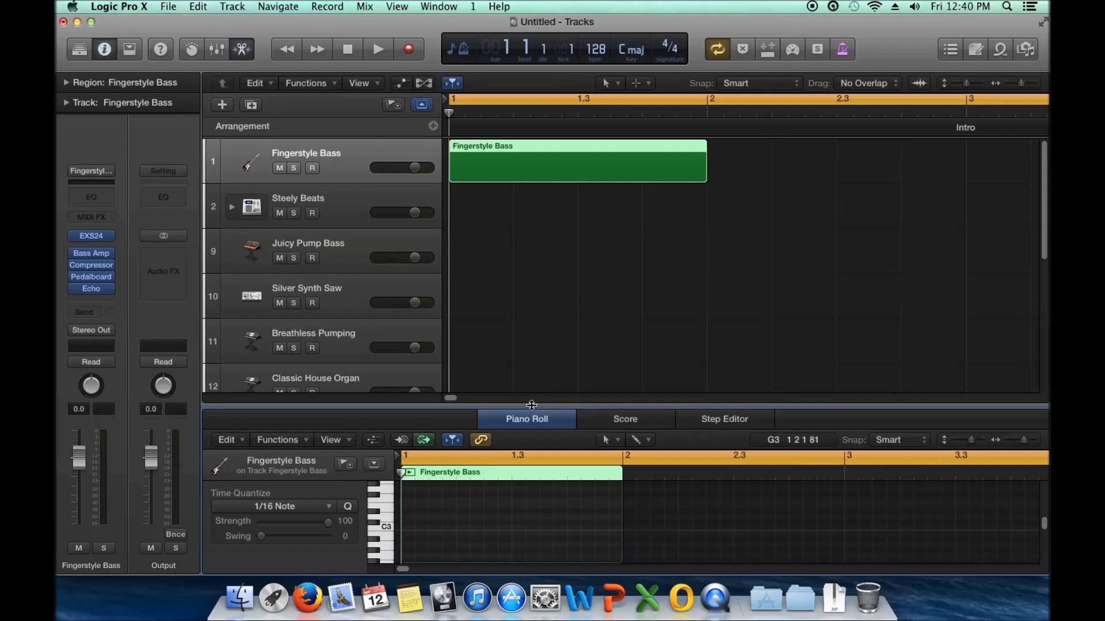
drag(531, 405, 535, 282)
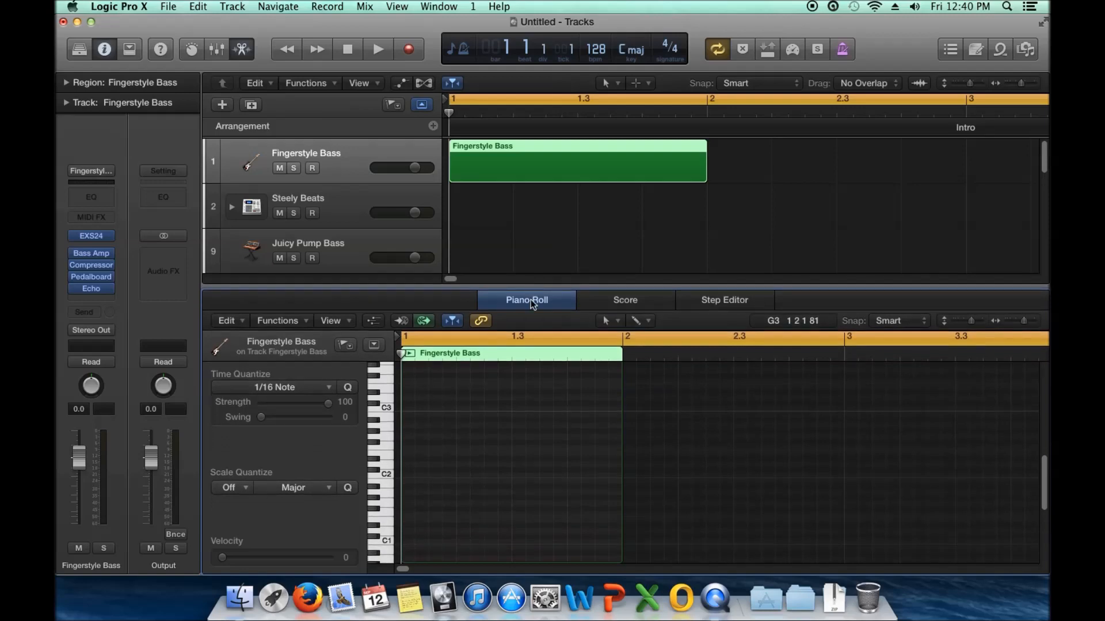
click(386, 475)
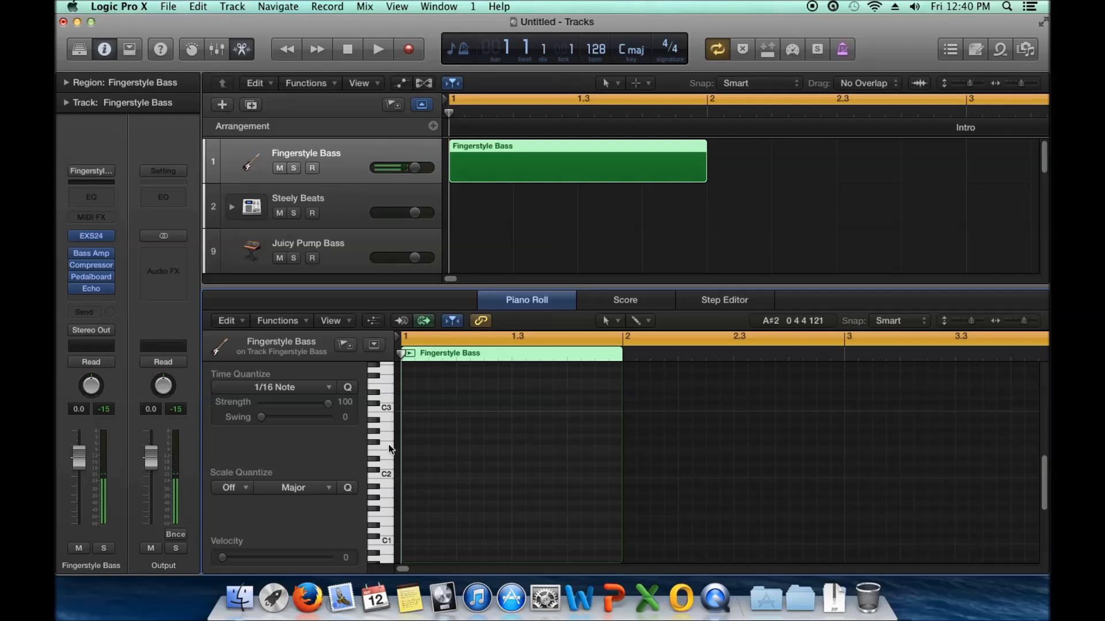
Create a C2 note at the start of the Fingerstyle Bass region with the playhead at bar 1.
drag(415, 353, 473, 354)
drag(530, 114, 449, 115)
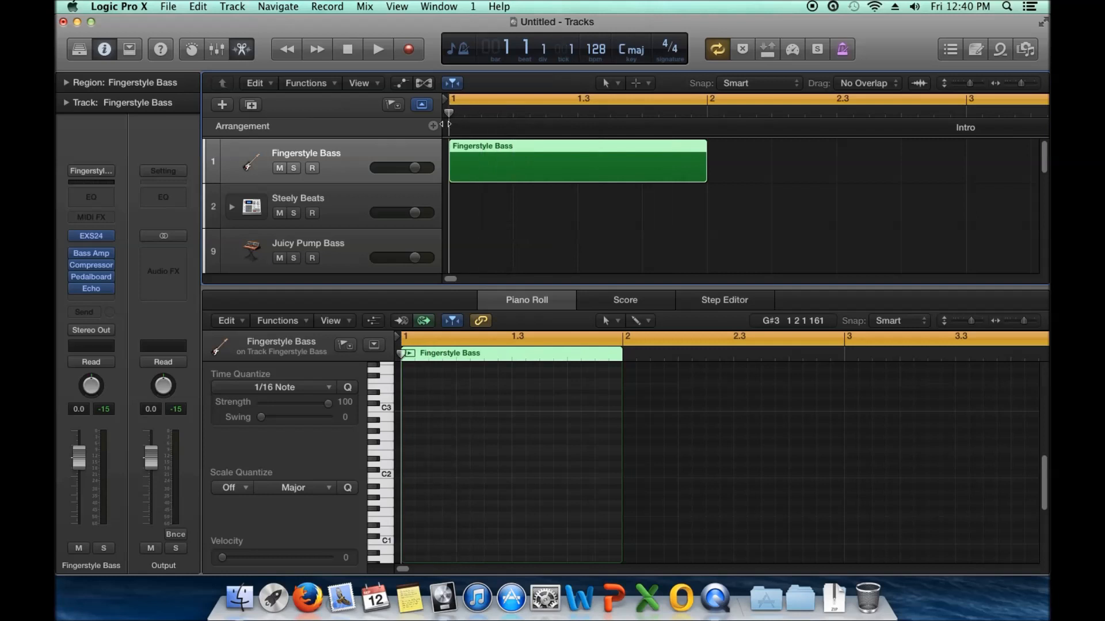
right_click(410, 475)
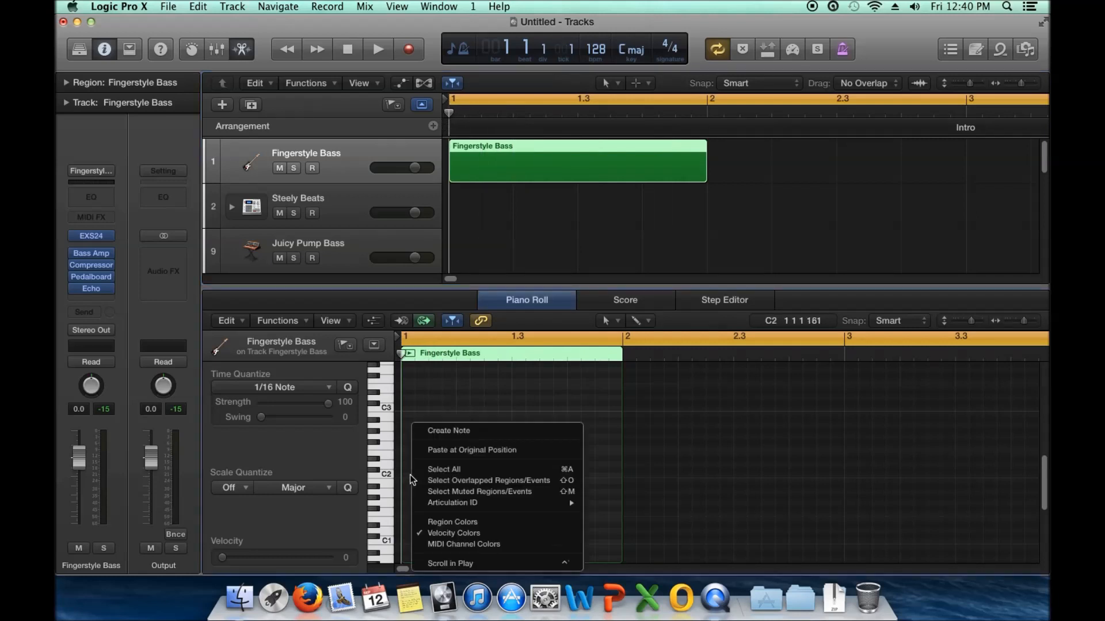
click(450, 432)
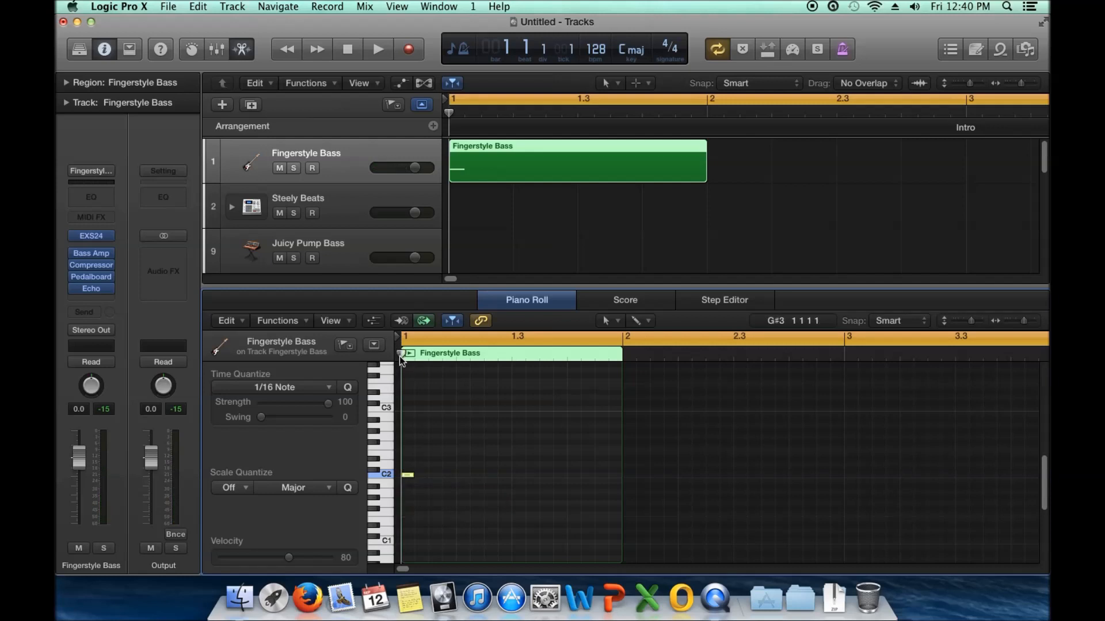
Create a D2 note at beat 2 of the Fingerstyle Bass region, and return the playhead to bar 1.
drag(401, 352, 456, 353)
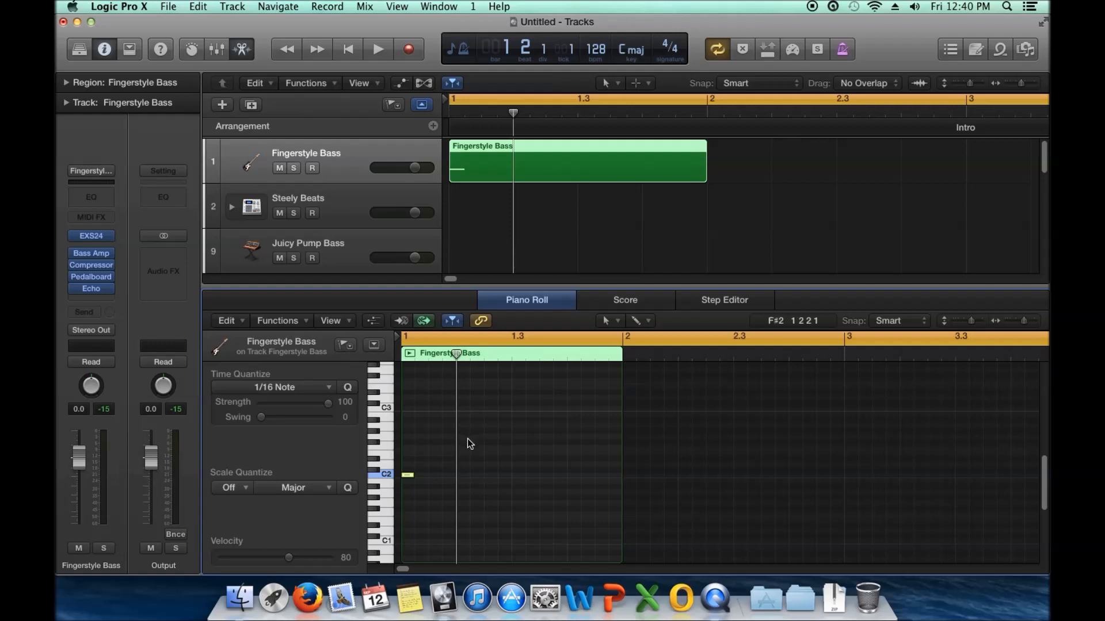
right_click(466, 468)
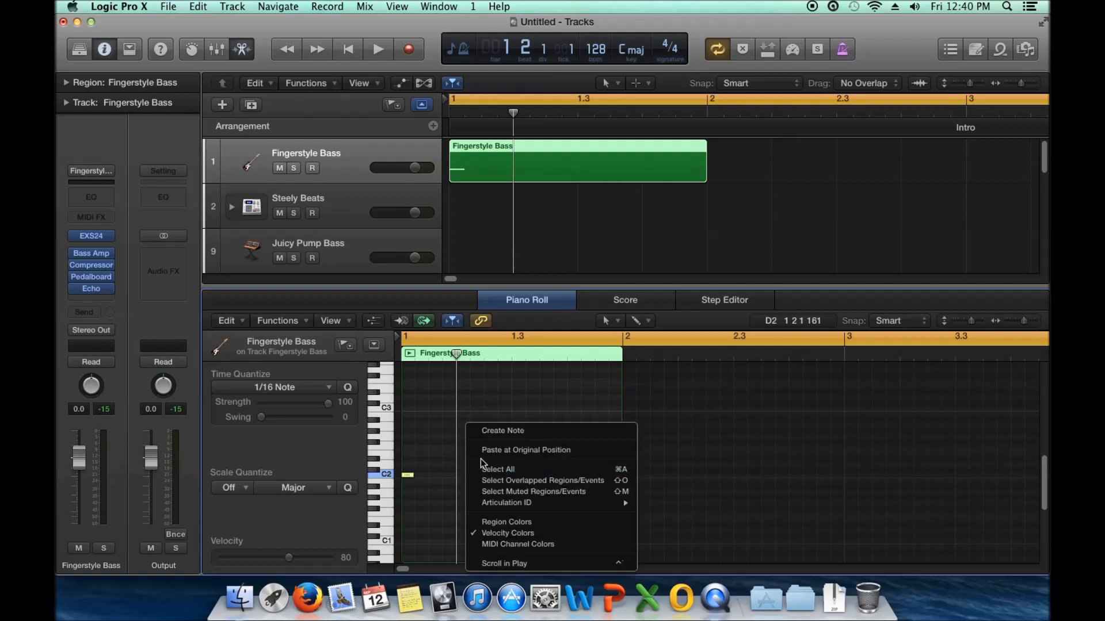
click(493, 433)
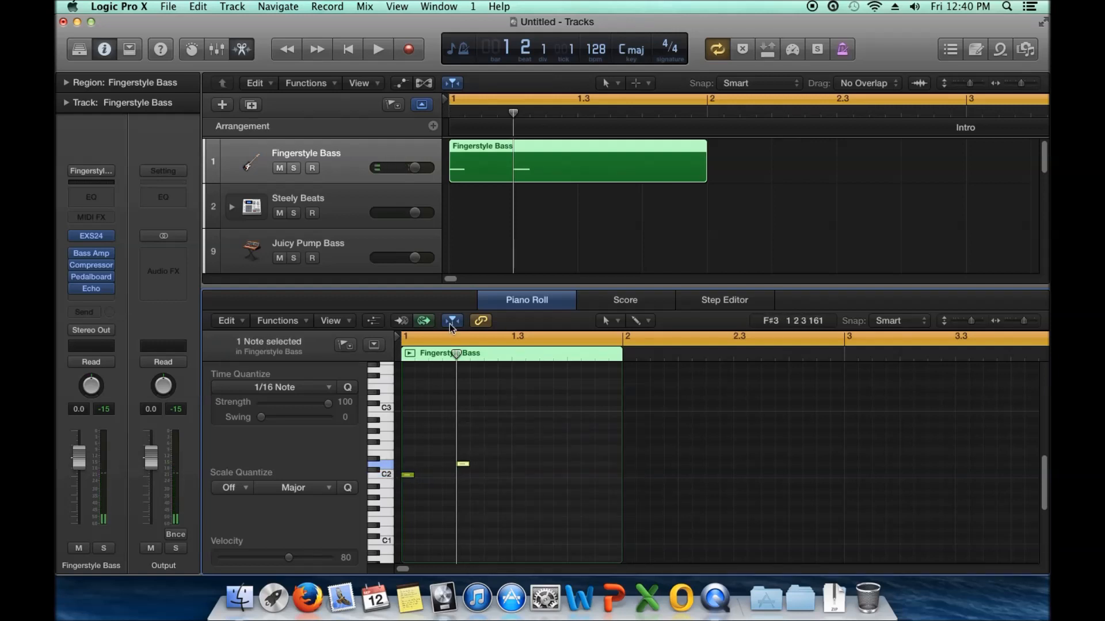
drag(457, 353, 397, 353)
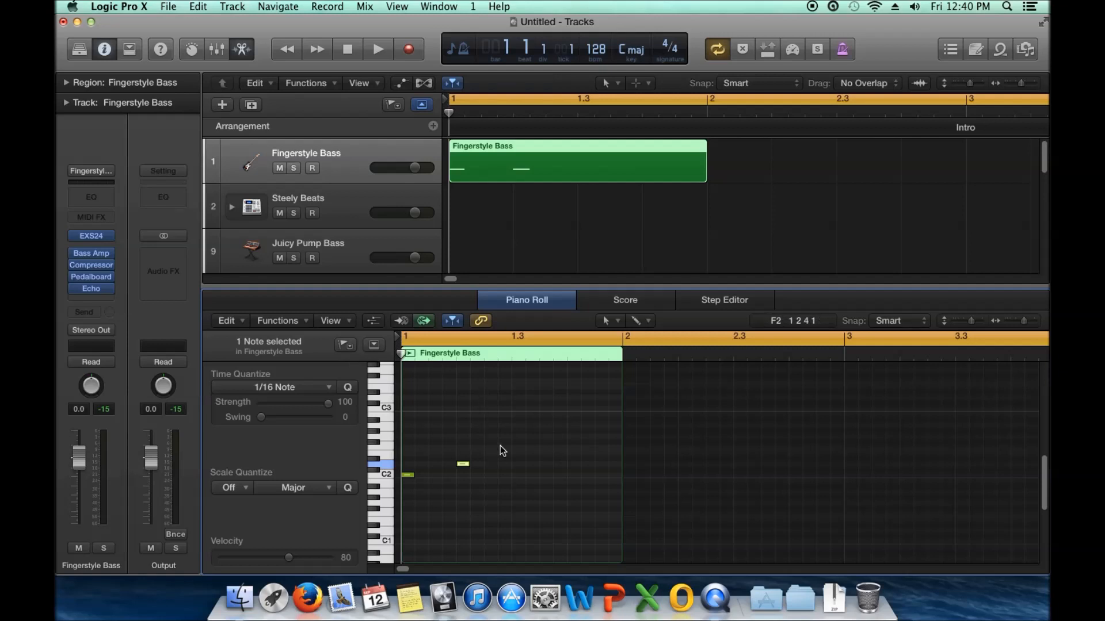
View the Fingerstyle Bass notes in the Score and Piano Roll editors, closing and reopening the editor area.
click(623, 301)
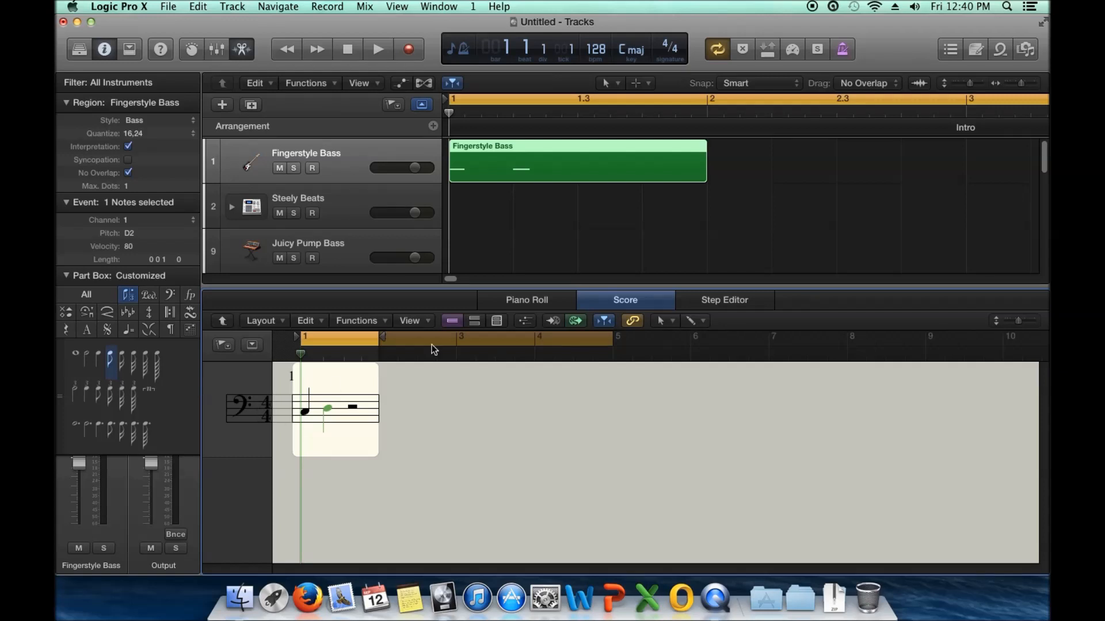
click(536, 296)
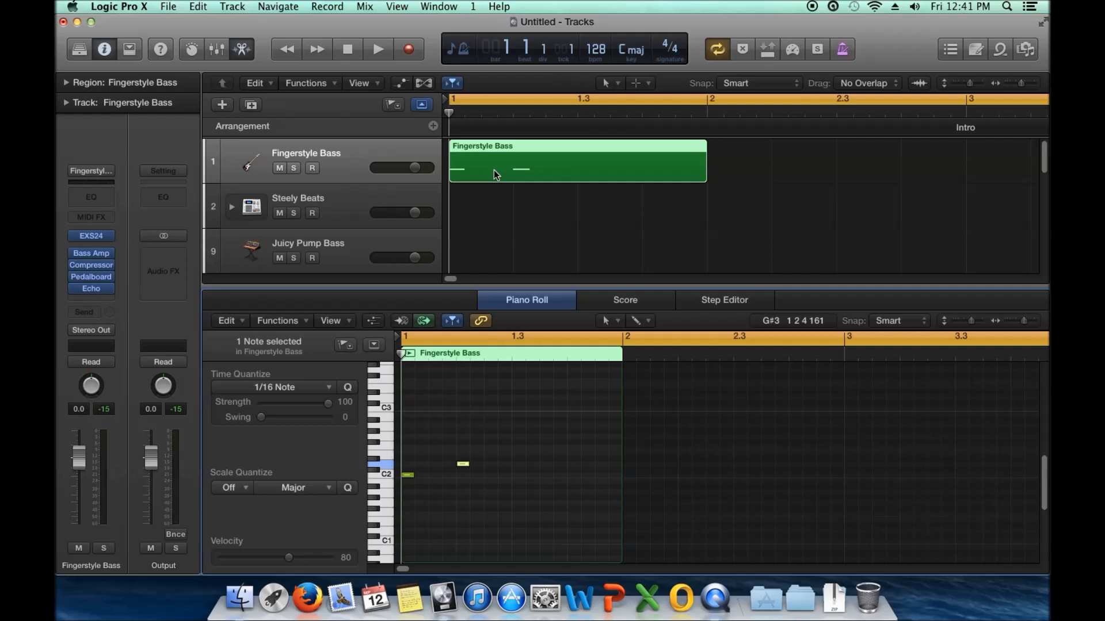
drag(534, 285, 527, 560)
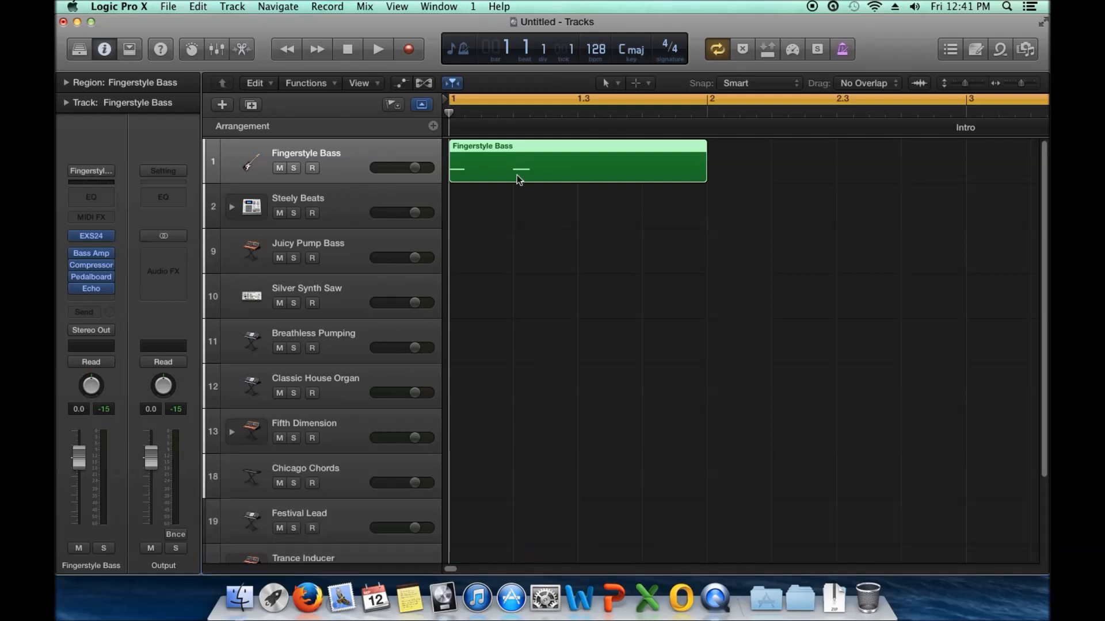
double_click(510, 160)
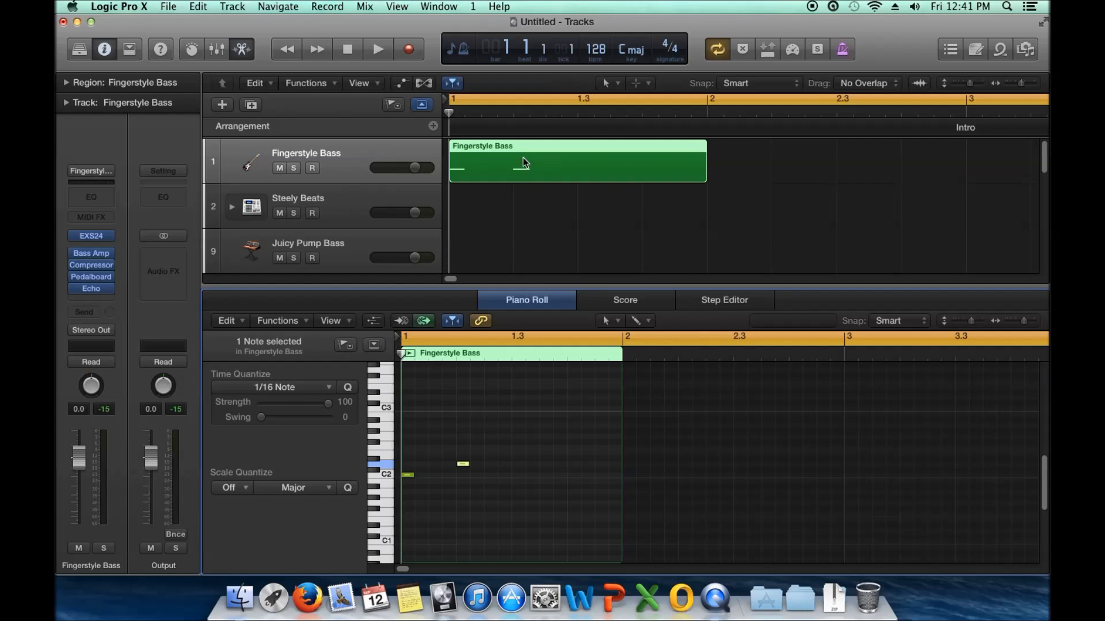
Close the Piano Roll, deselect the Fingerstyle Bass region, and play the project from bar 1 past the region's end.
key(e)
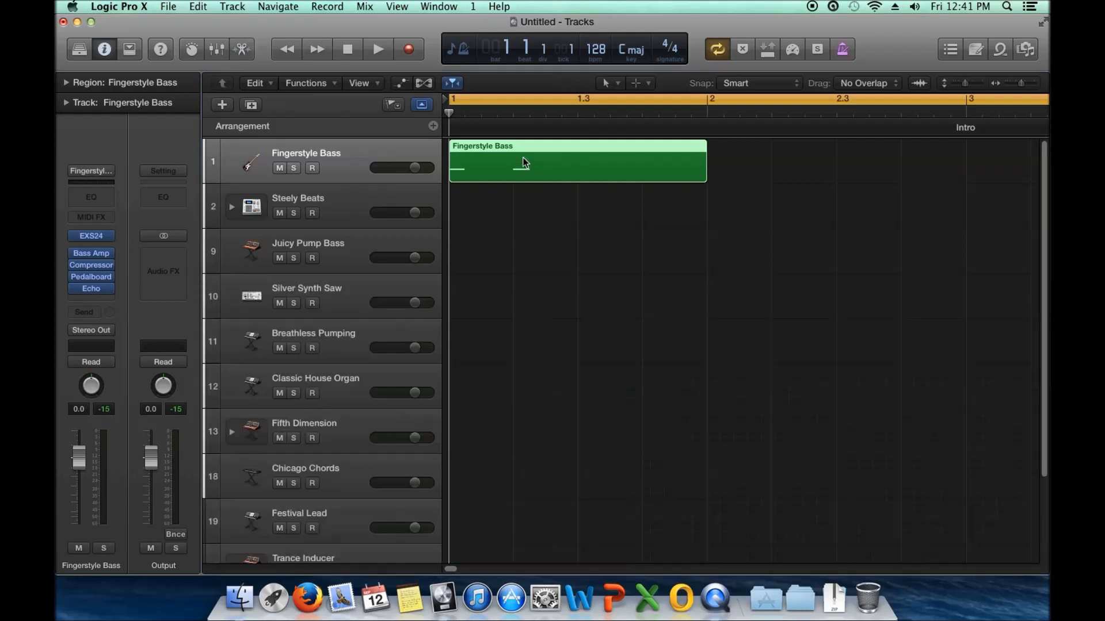
click(562, 223)
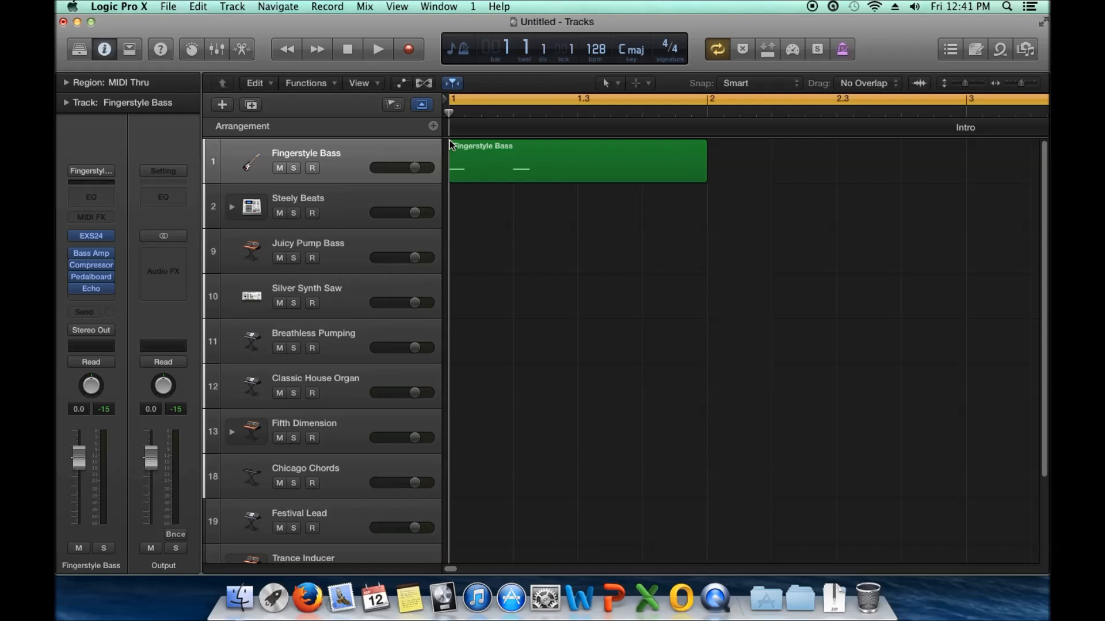
click(379, 50)
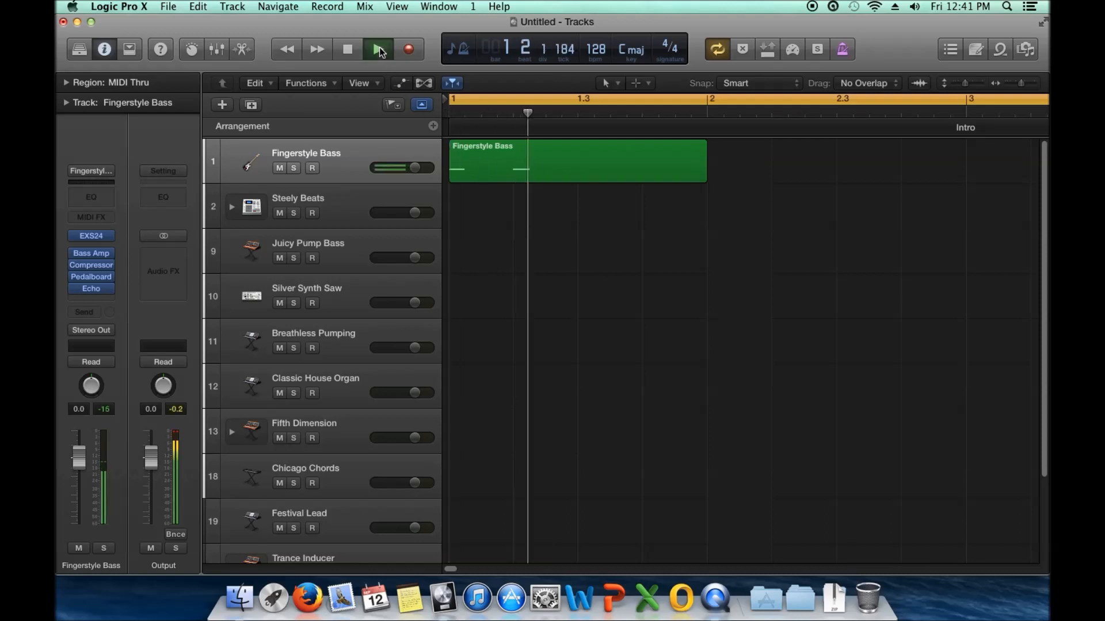
click(350, 50)
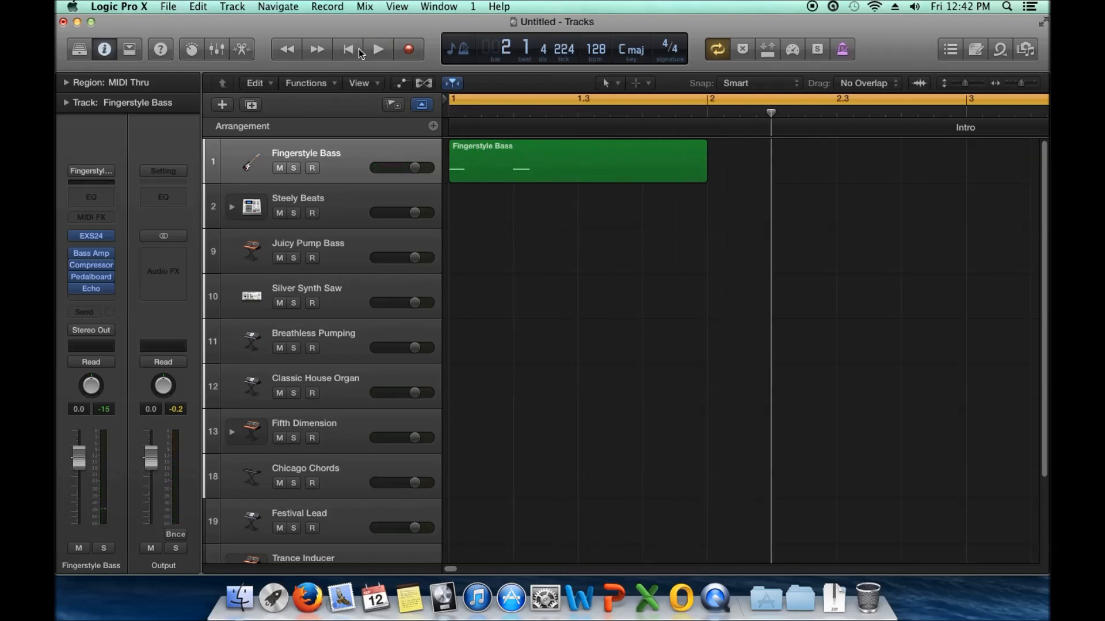
Check the Kick_001 track, play the project again from bar 1 past bar 2, and return the playhead to the start.
scroll(471, 225, down, 4)
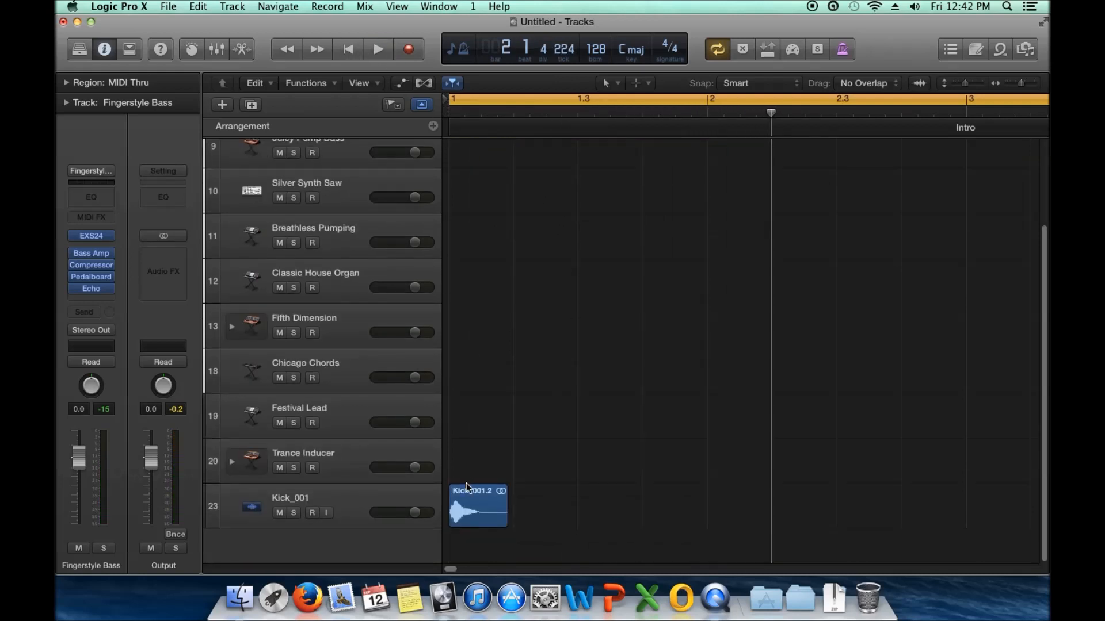
scroll(465, 476, up, 4)
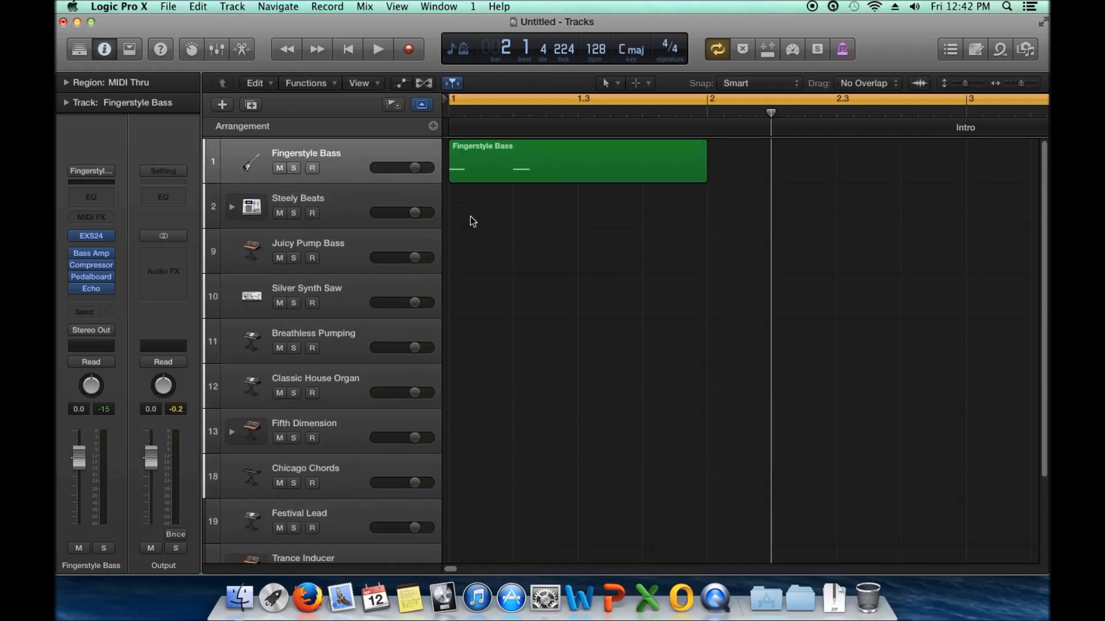
key(Return)
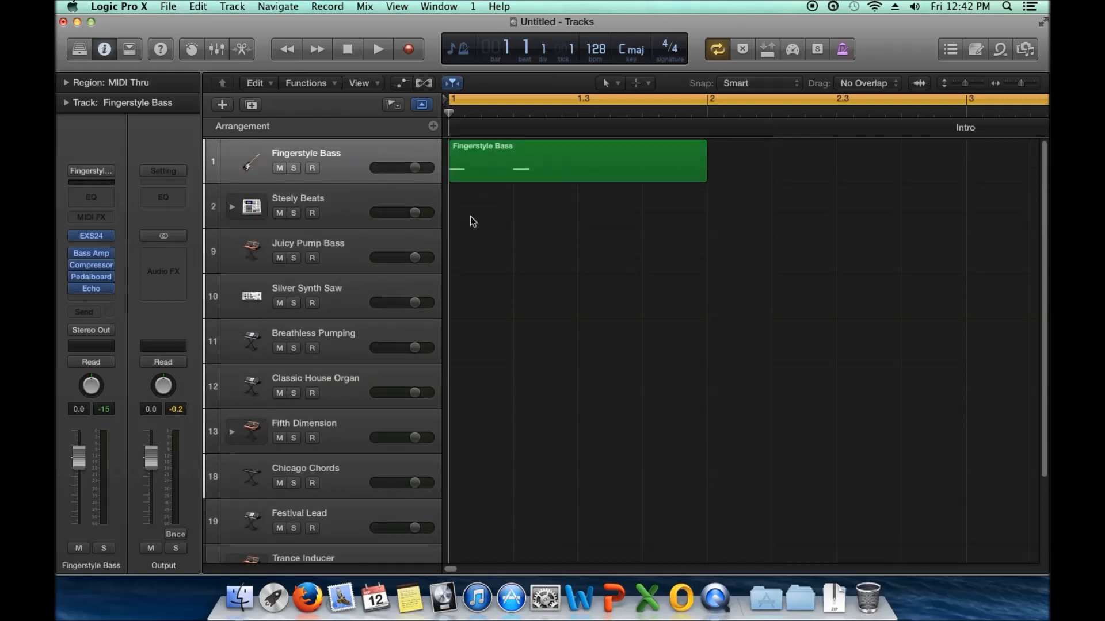
click(378, 49)
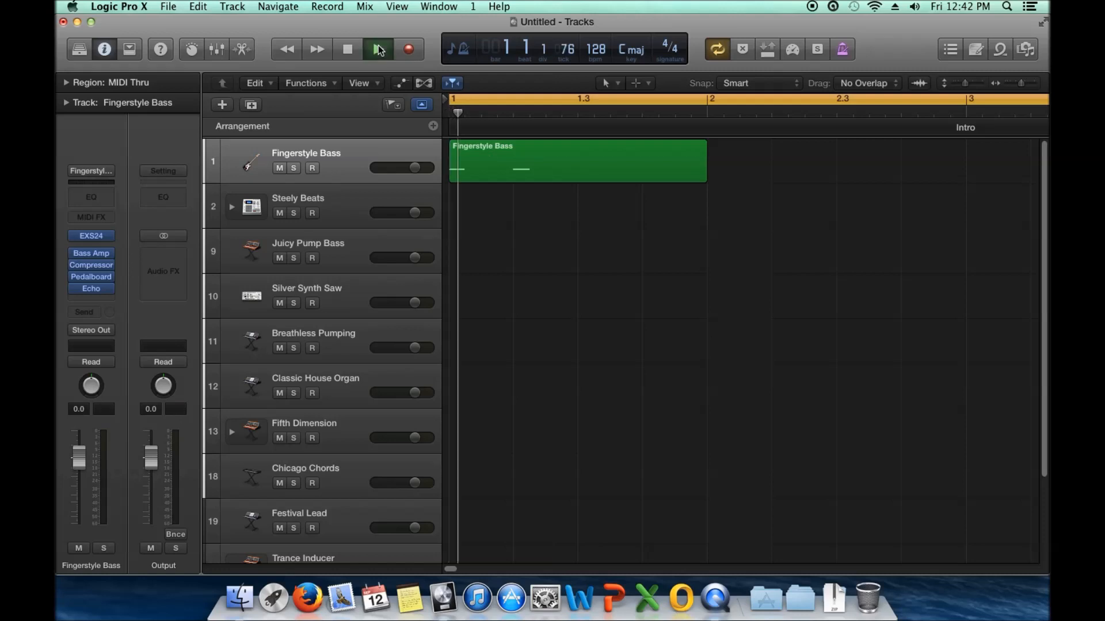
click(348, 50)
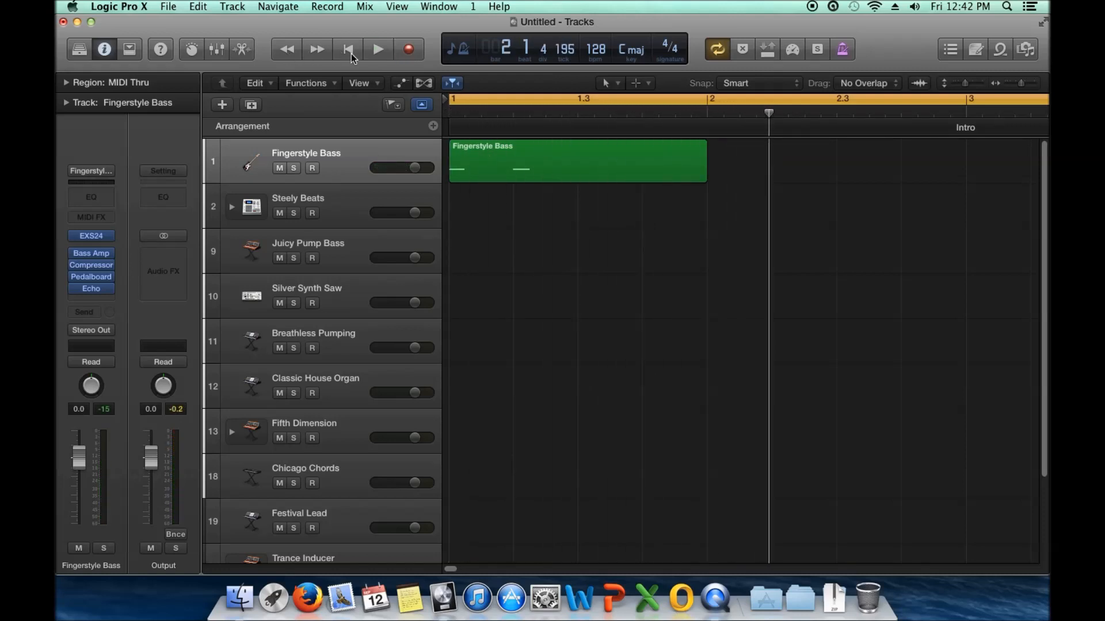
click(351, 54)
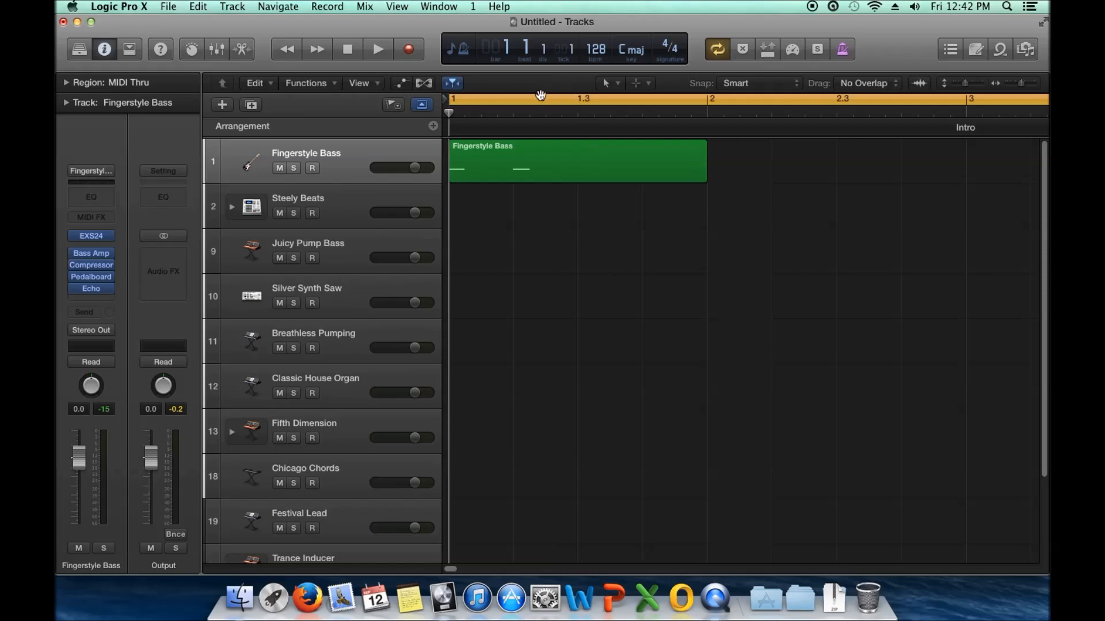
Turn the cycle area off and back on.
click(595, 101)
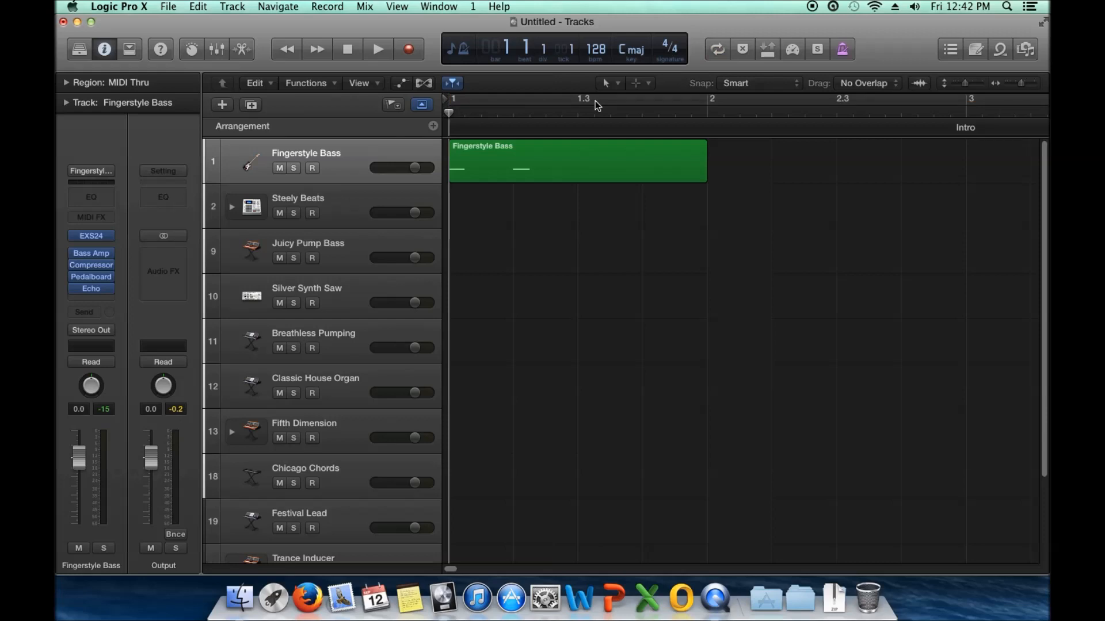
click(595, 101)
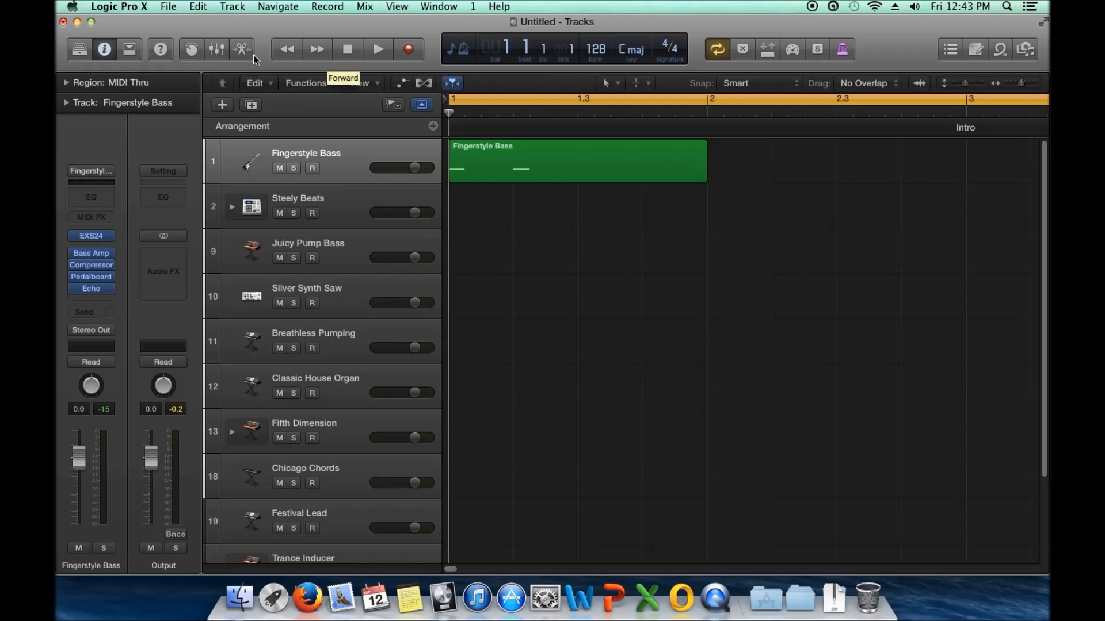
Show the Mixer, view the pan controls and volume faders of the track channel strips, and close the Mixer.
click(215, 54)
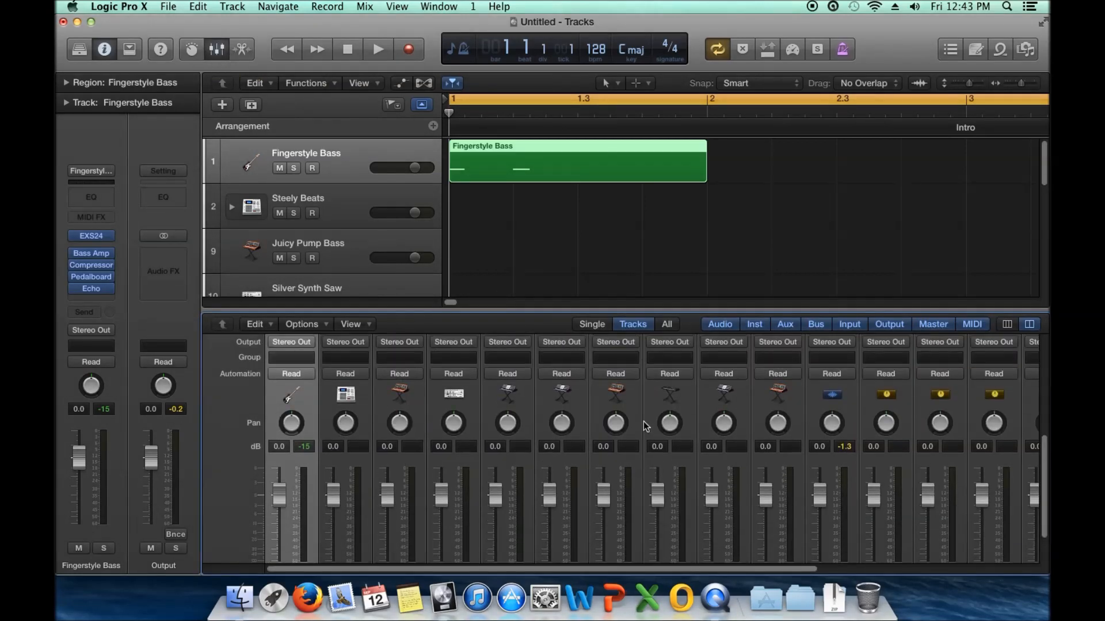
scroll(644, 422, down, 1)
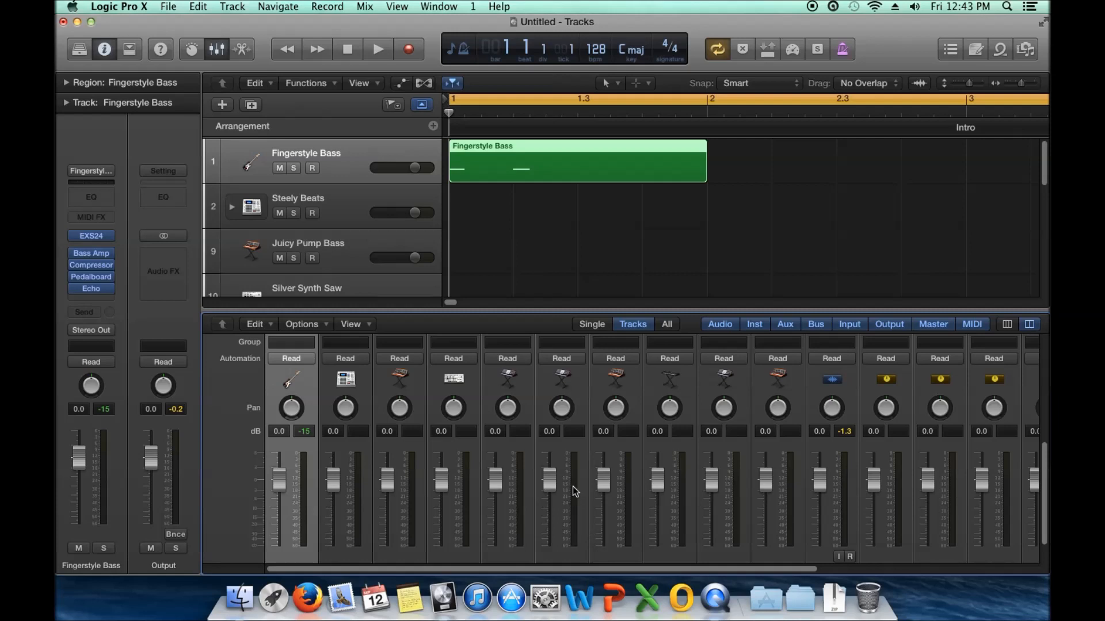
click(218, 51)
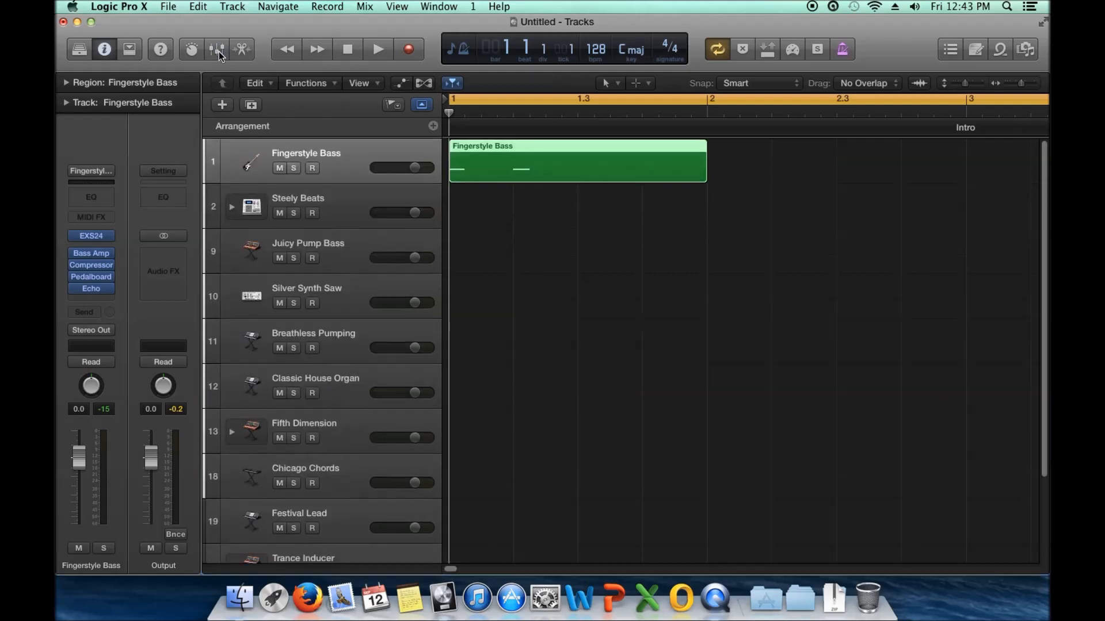